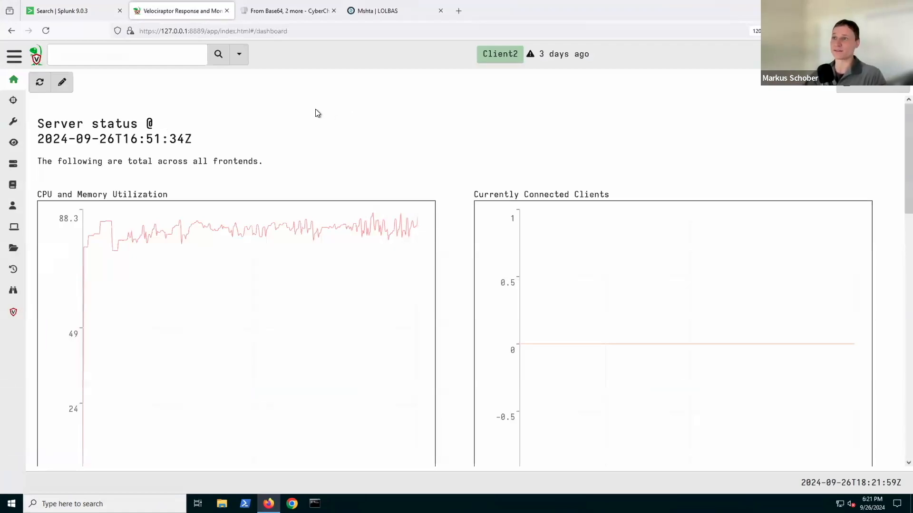
# - List all clients, open the Client2 host and look at the command types its shell offers
pyautogui.click(219, 55)
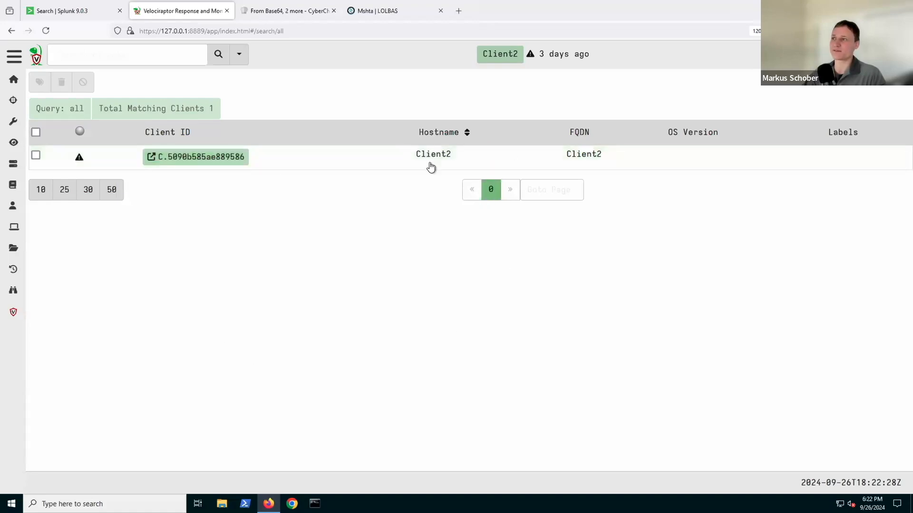
pyautogui.click(218, 162)
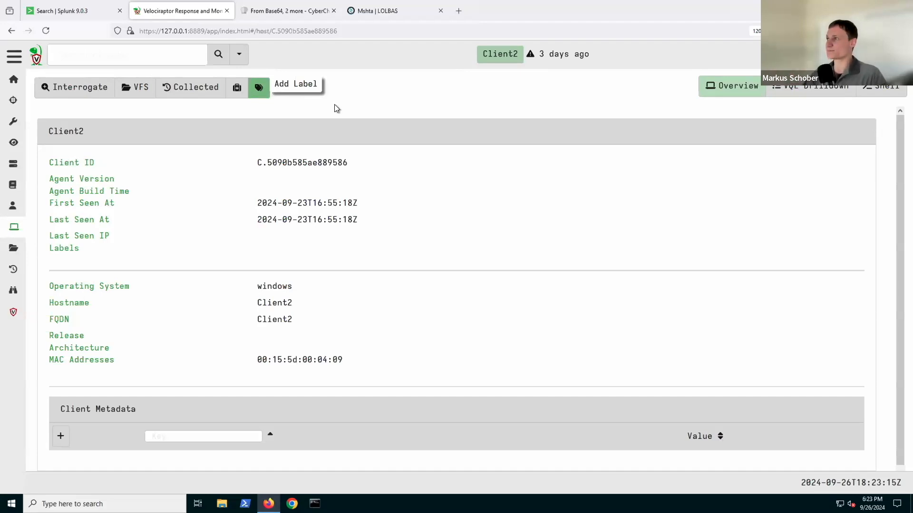
pyautogui.click(877, 96)
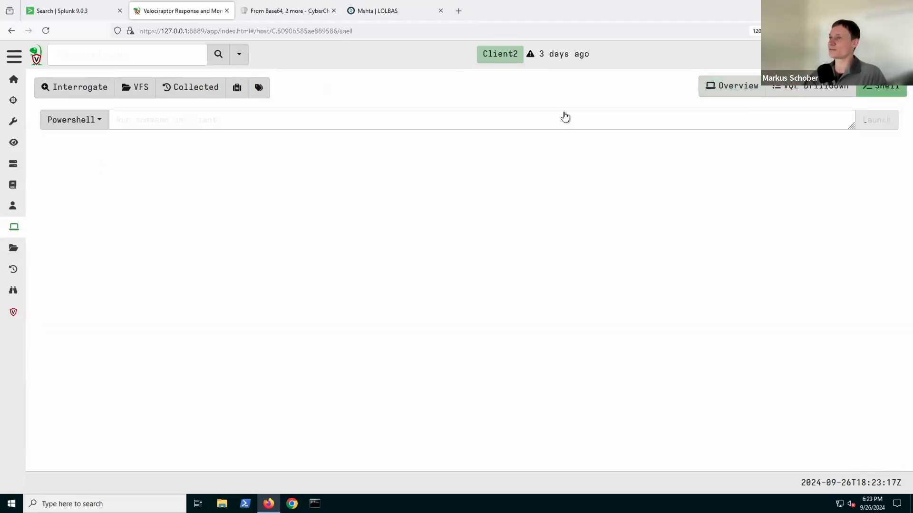
pyautogui.click(91, 123)
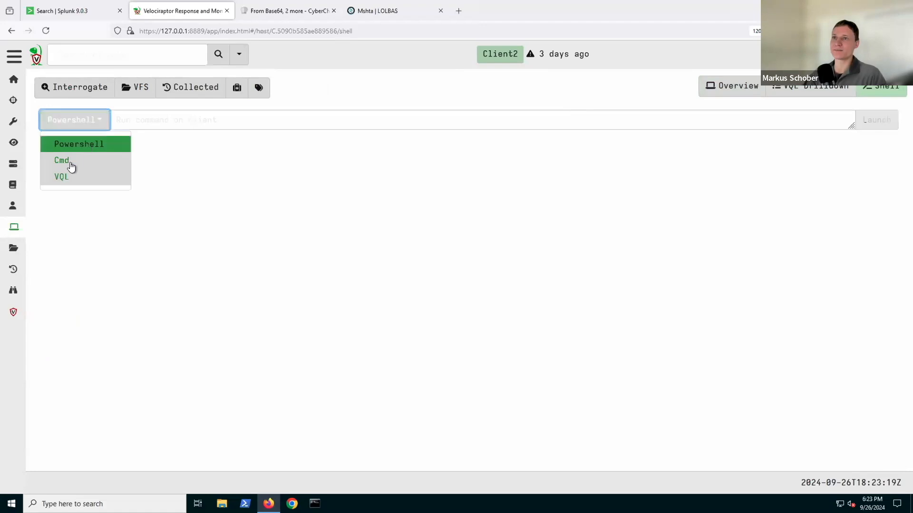
pyautogui.click(184, 122)
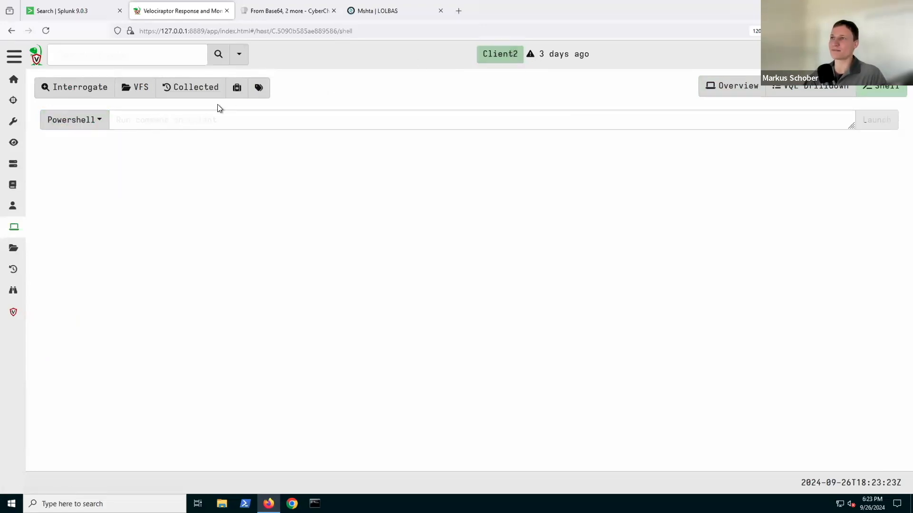
# - Interrogate Client2, return to the client list and open the Hunt Manager
pyautogui.click(86, 88)
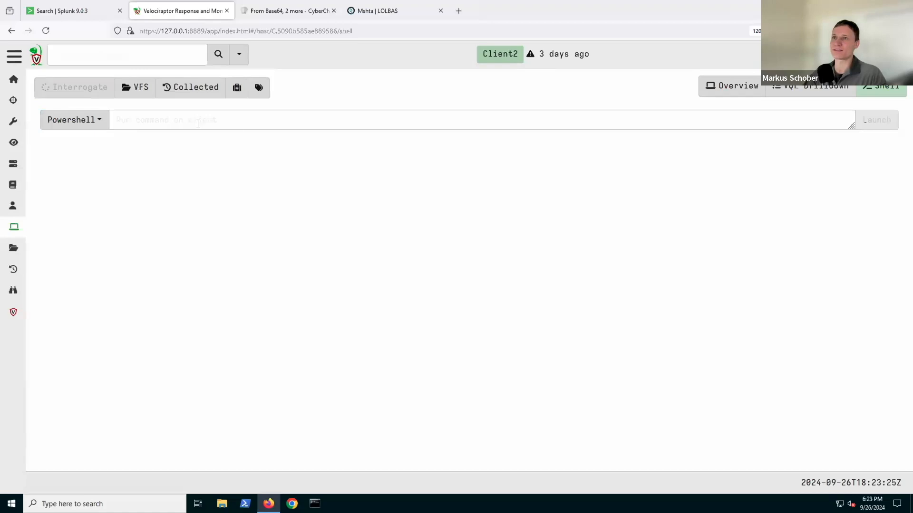
pyautogui.click(225, 57)
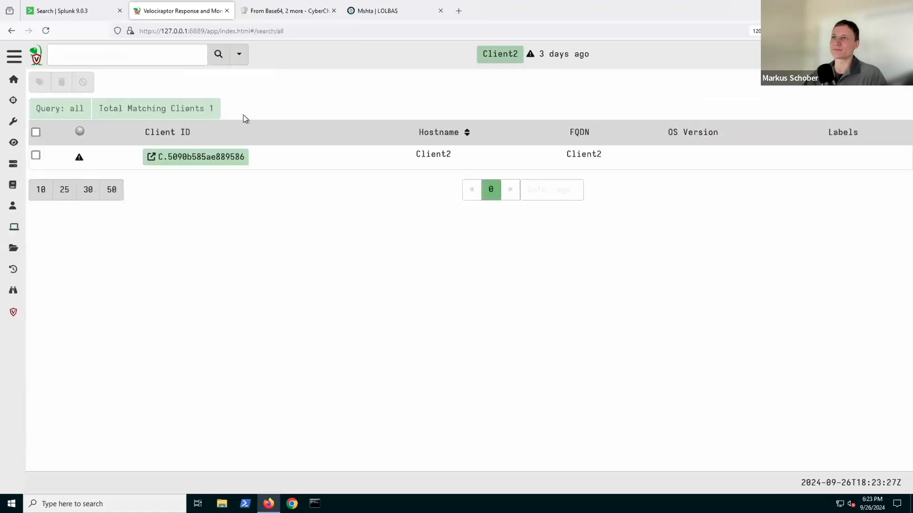
pyautogui.click(13, 56)
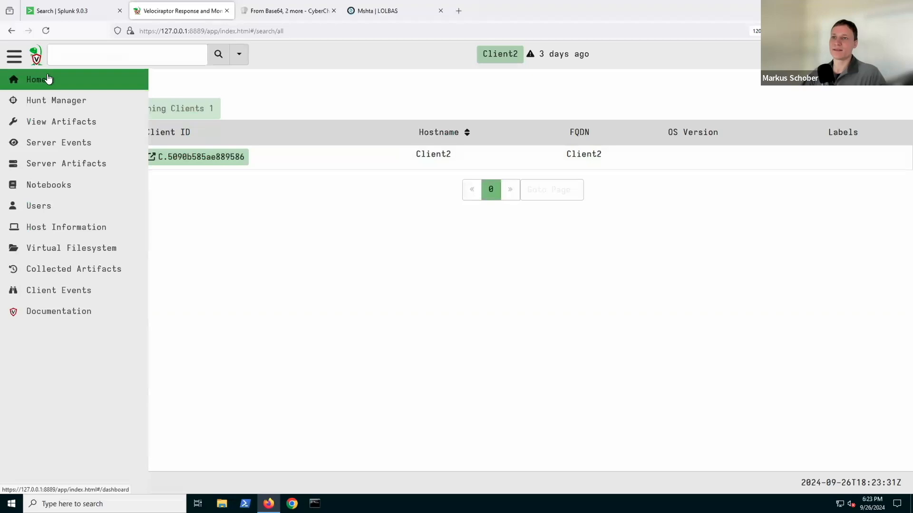
pyautogui.click(75, 103)
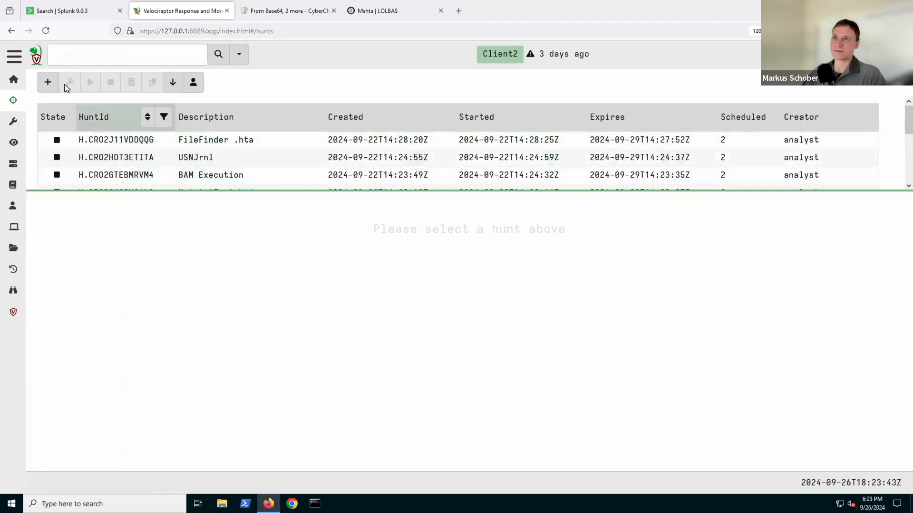
# - Start a new hunt with the description "example hunt" and proceed to its artifact selection
pyautogui.click(47, 82)
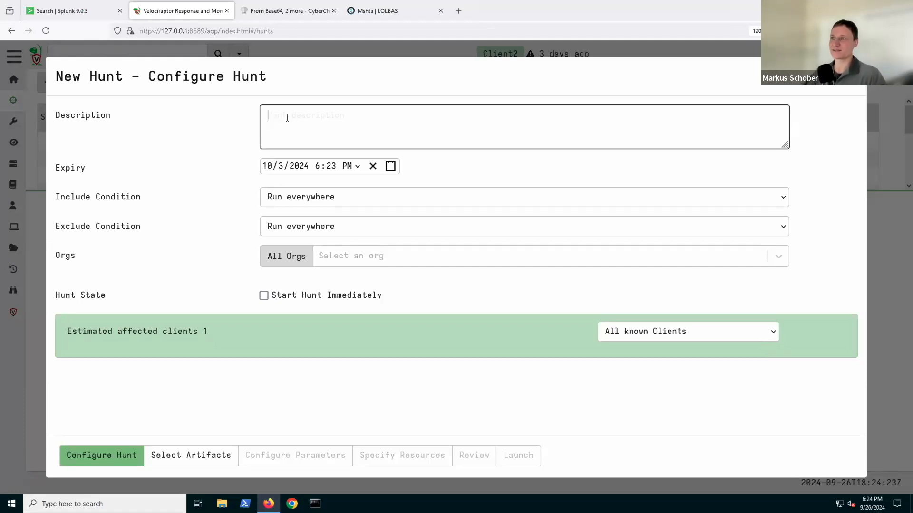
pyautogui.write('example hunt')
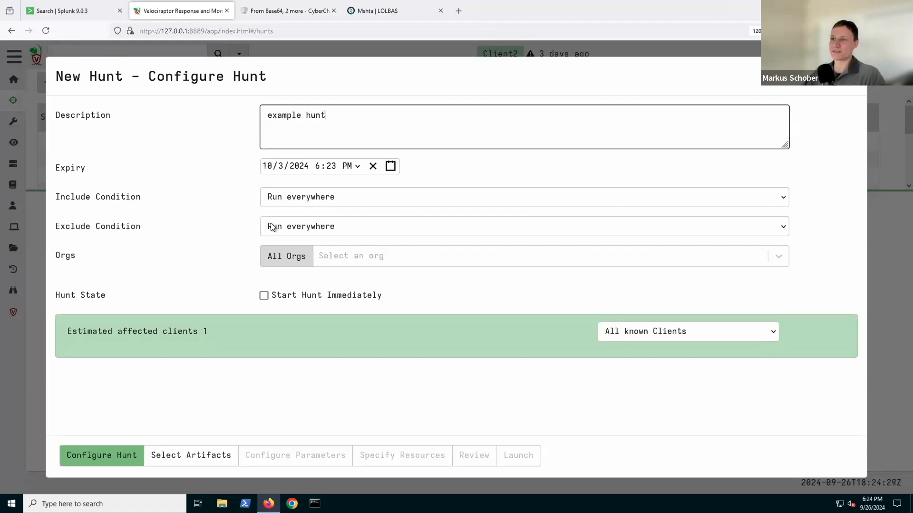
pyautogui.click(187, 456)
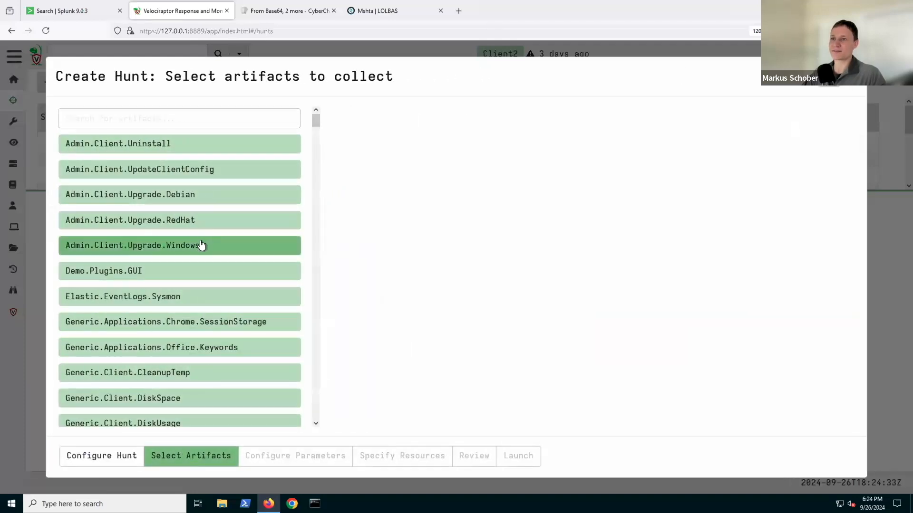
# - Browse the artifacts available for the hunt, from the Admin.Client entries down to the Windows.Forensics ones
pyautogui.scroll(-1, 205, 247)
pyautogui.scroll(1, 206, 246)
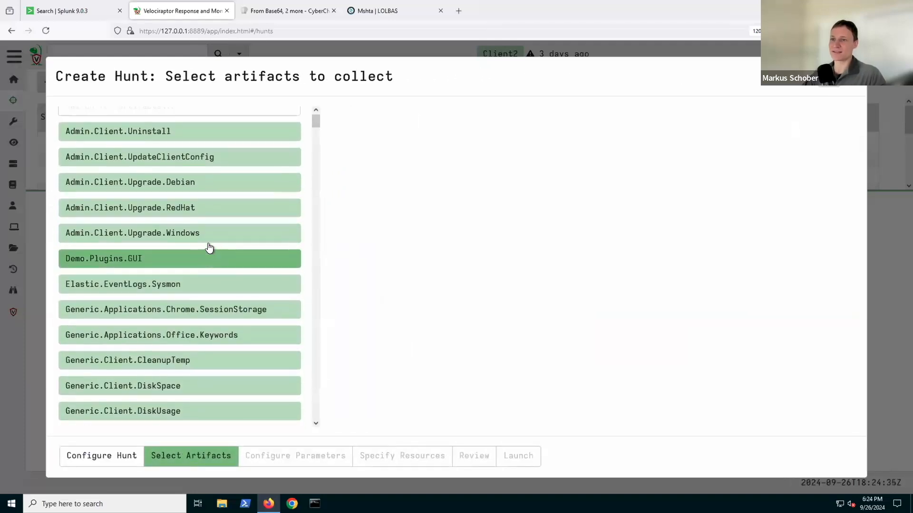
pyautogui.moveTo(315, 119); pyautogui.dragTo(315, 167)
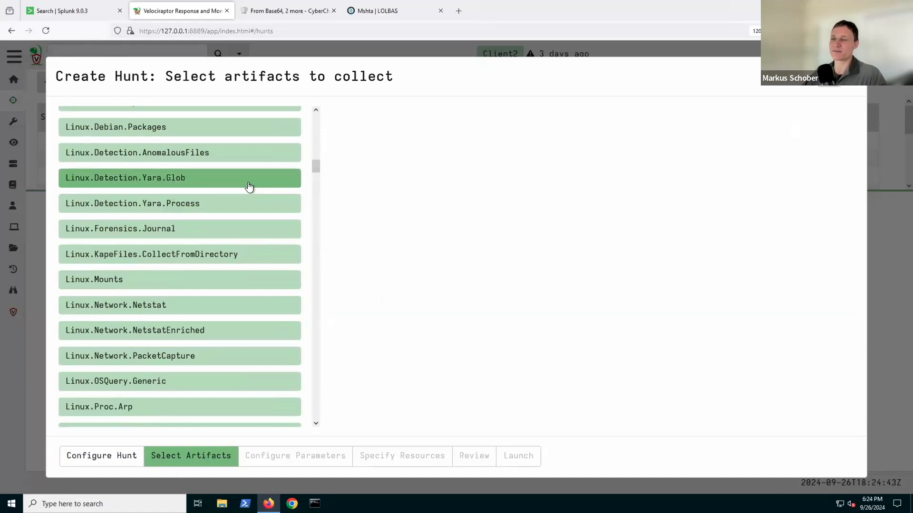
pyautogui.moveTo(316, 167); pyautogui.dragTo(315, 302)
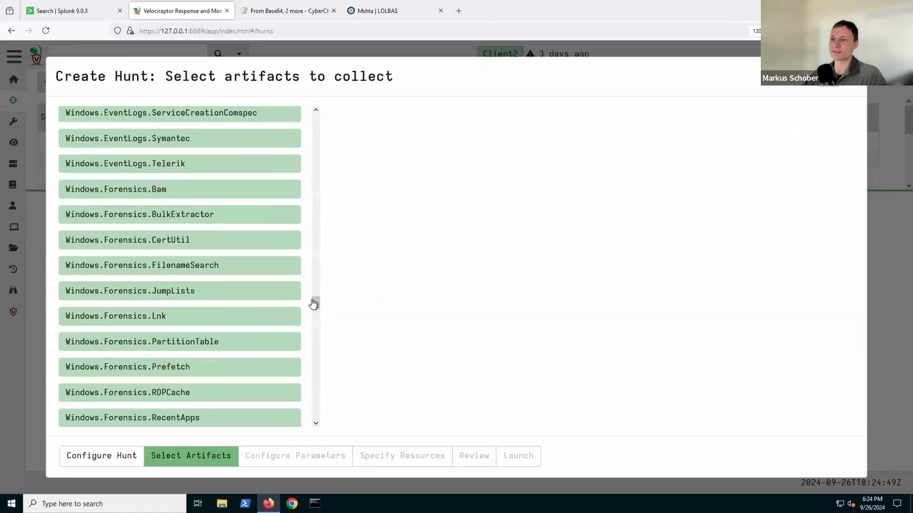
pyautogui.scroll(-1, 279, 265)
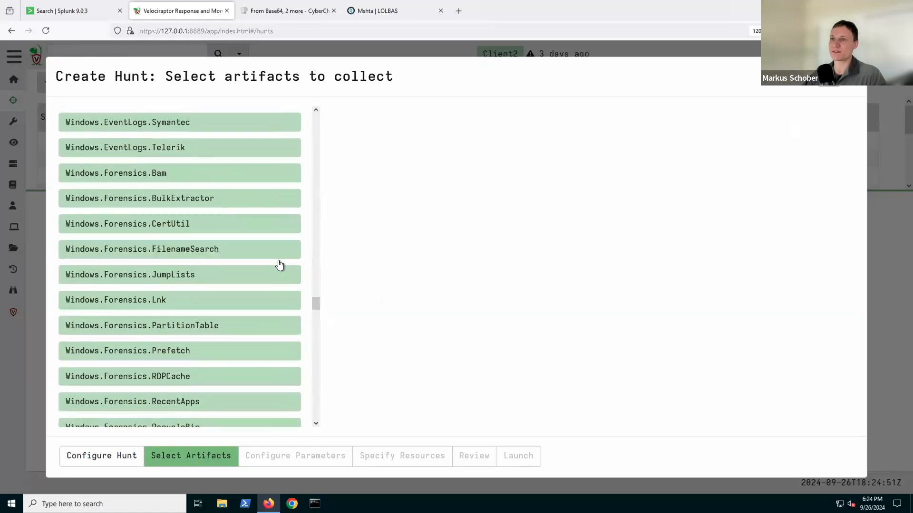
pyautogui.scroll(1, 279, 267)
pyautogui.scroll(1, 279, 268)
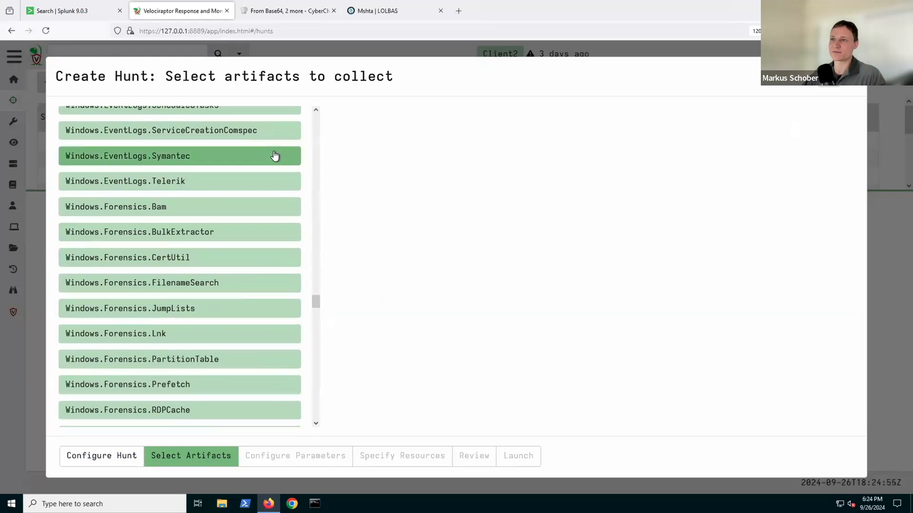
pyautogui.scroll(1, 275, 153)
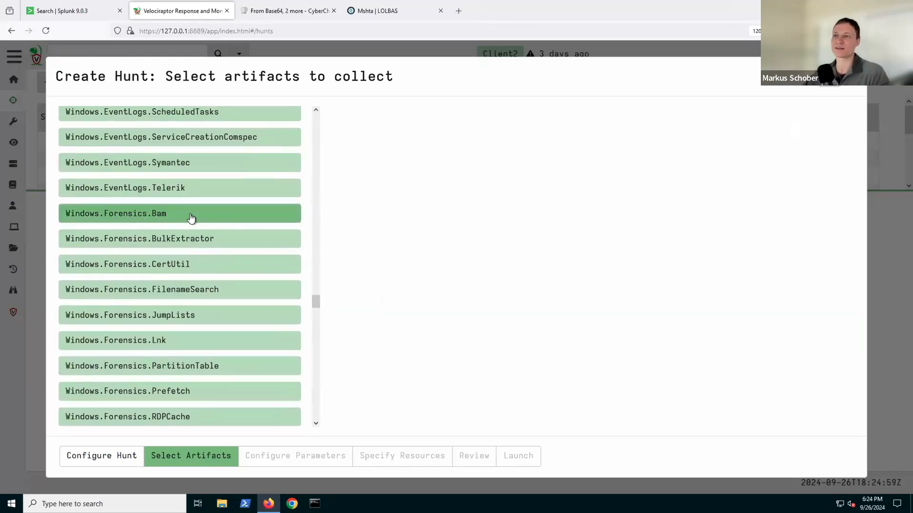
pyautogui.scroll(-3, 195, 220)
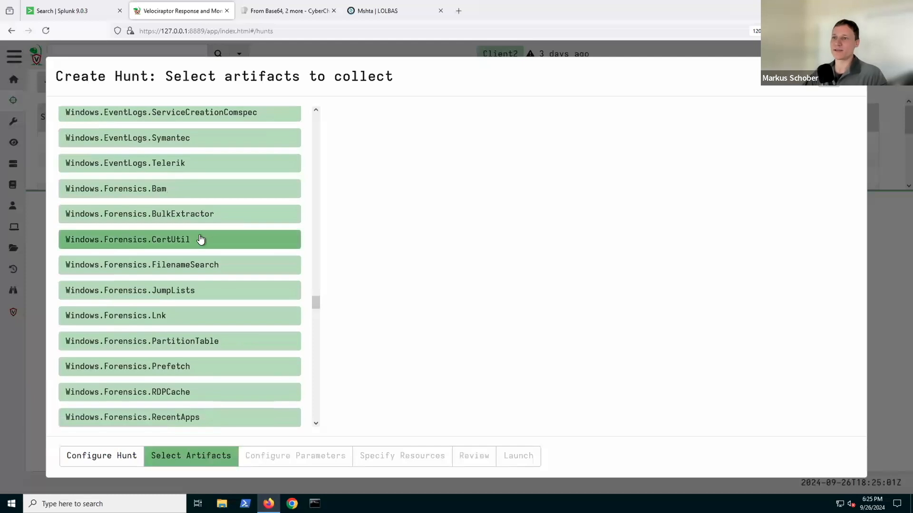
pyautogui.scroll(-1, 212, 240)
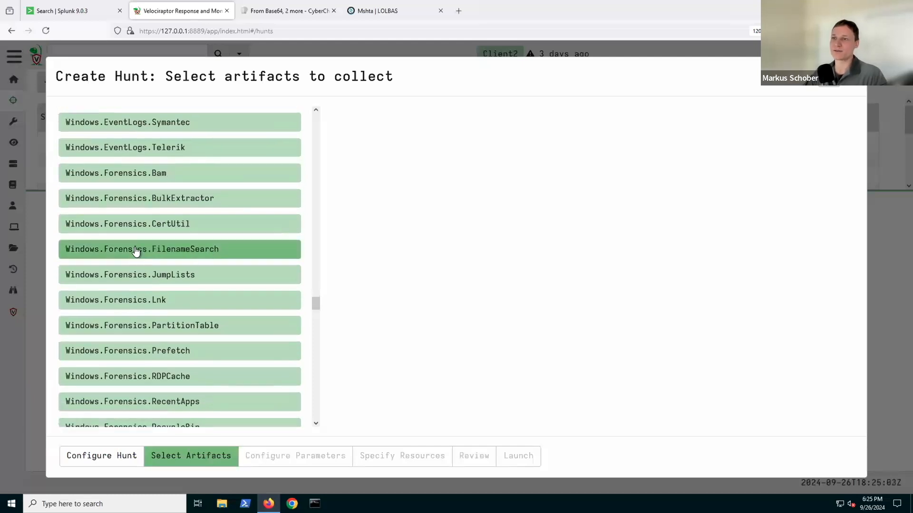
# - Select the Windows.Forensics.FilenameSearch artifact and read its description, including the $MFT search, and its parameters
pyautogui.click(232, 250)
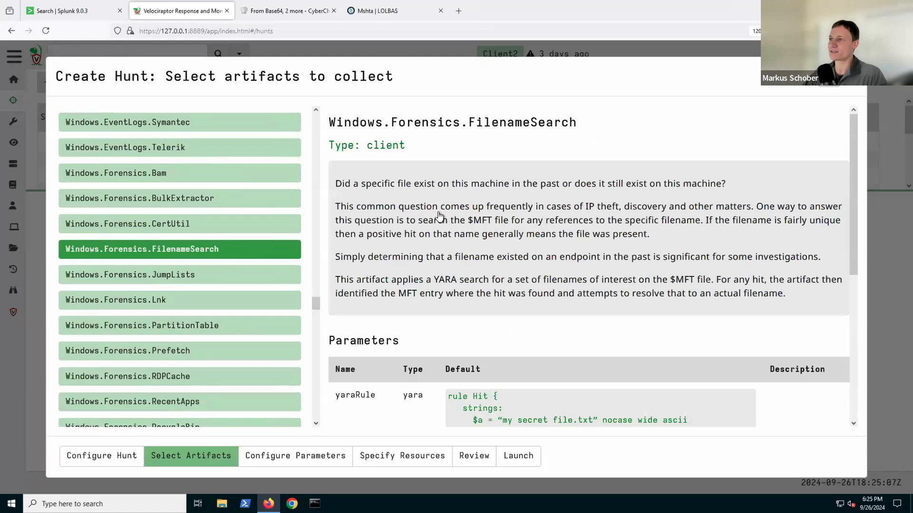
pyautogui.moveTo(484, 224); pyautogui.dragTo(515, 229)
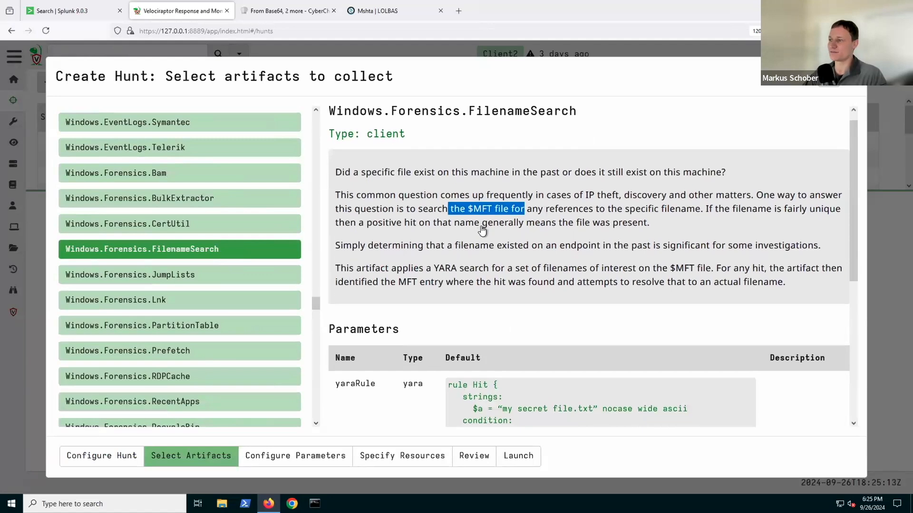
pyautogui.scroll(-2, 475, 228)
pyautogui.scroll(-3, 413, 224)
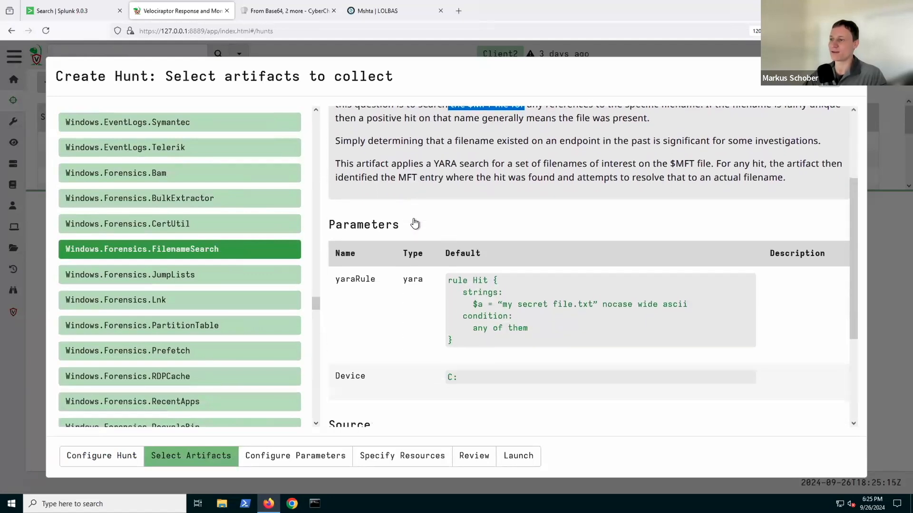
pyautogui.scroll(3, 415, 225)
pyautogui.scroll(1, 415, 226)
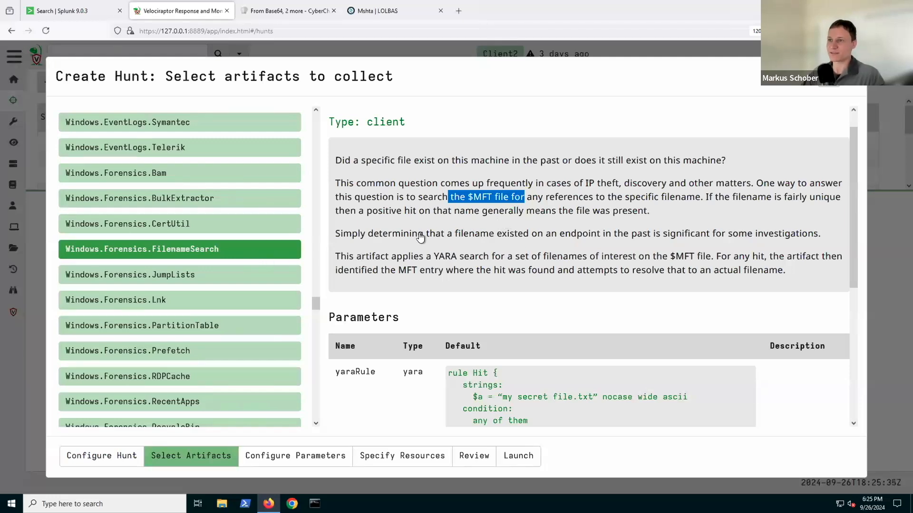
pyautogui.scroll(-1, 421, 237)
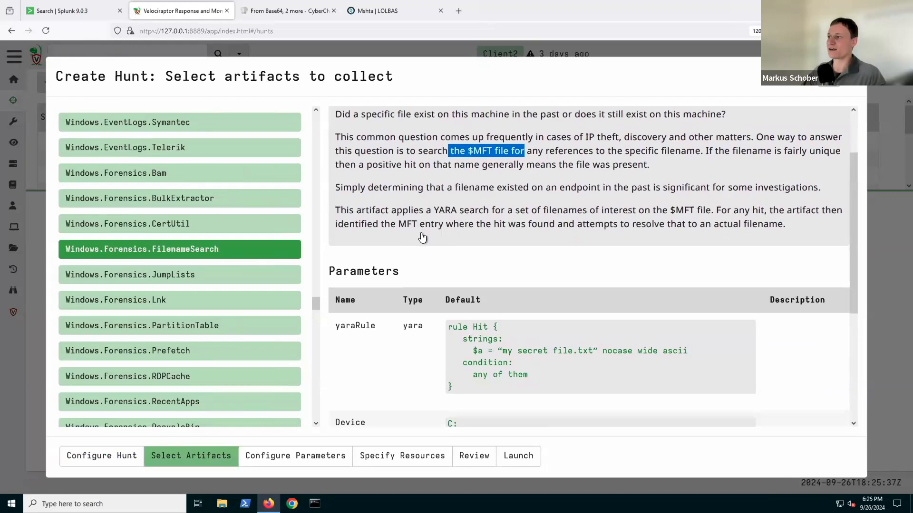
pyautogui.scroll(1, 422, 238)
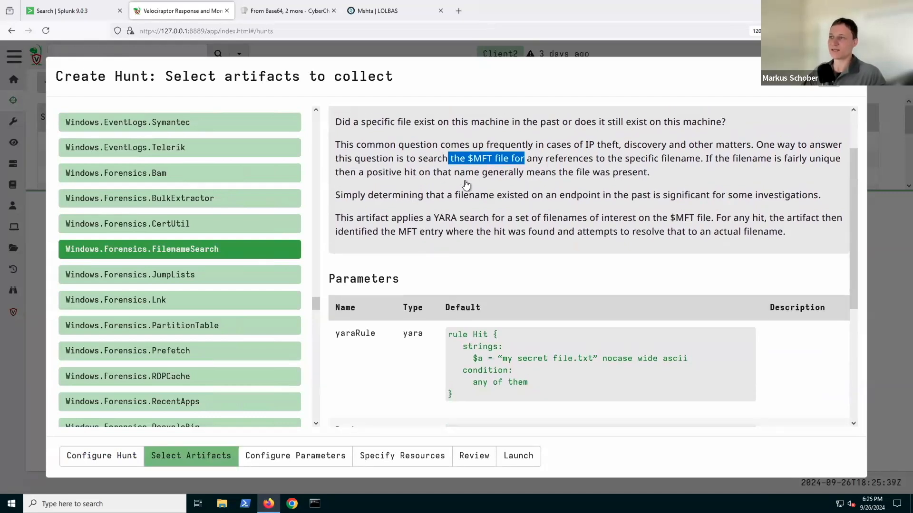
pyautogui.scroll(-1, 428, 218)
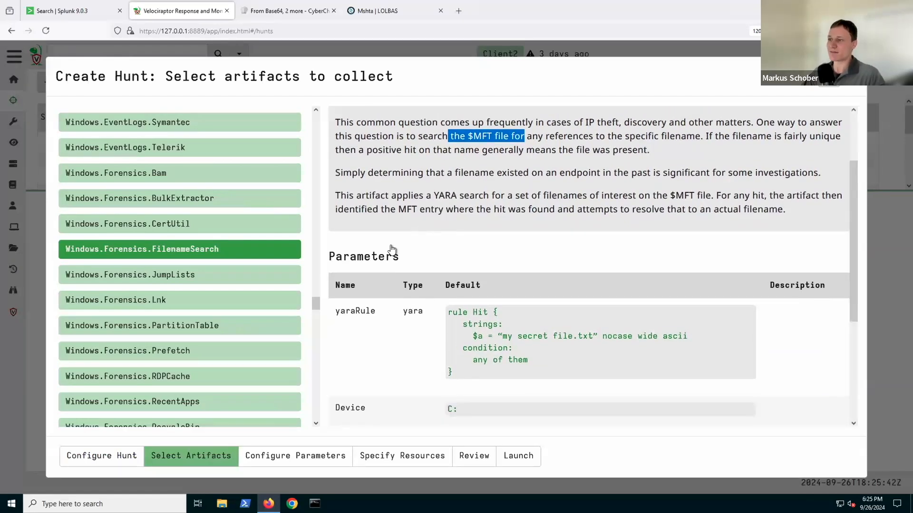
pyautogui.scroll(-1, 358, 250)
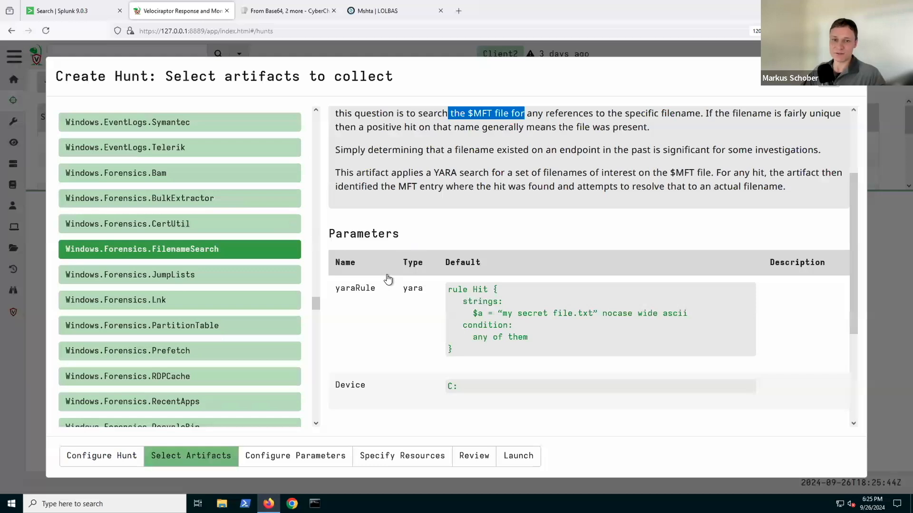
# - Look through the other Windows.Forensics artifacts listed below FilenameSearch
pyautogui.scroll(-2, 282, 259)
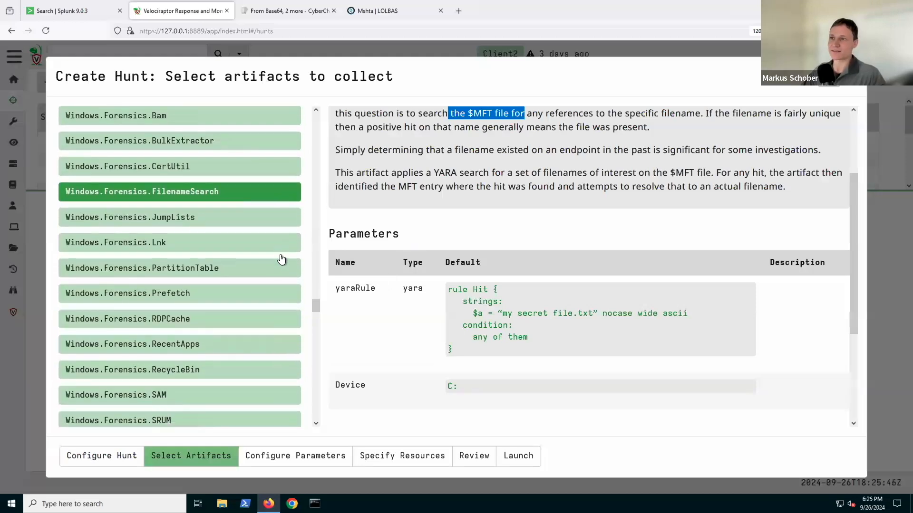
pyautogui.scroll(-4, 281, 260)
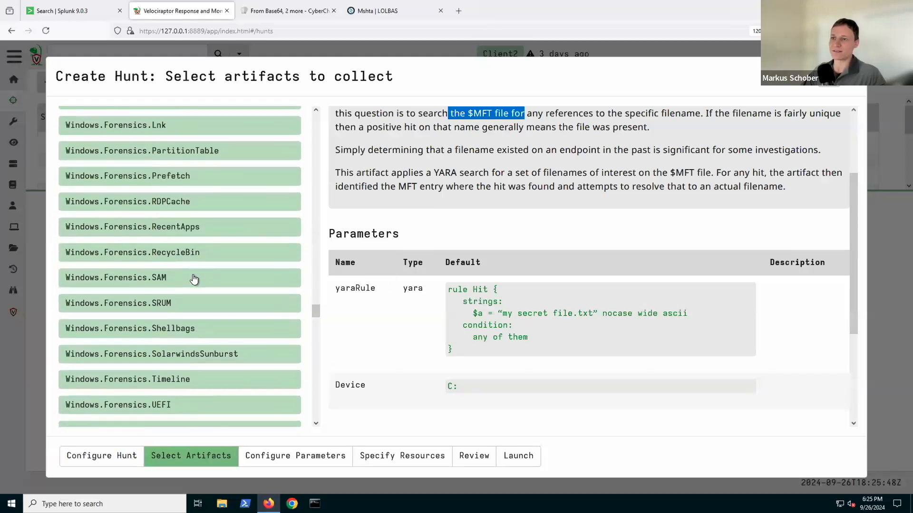
pyautogui.scroll(-4, 248, 323)
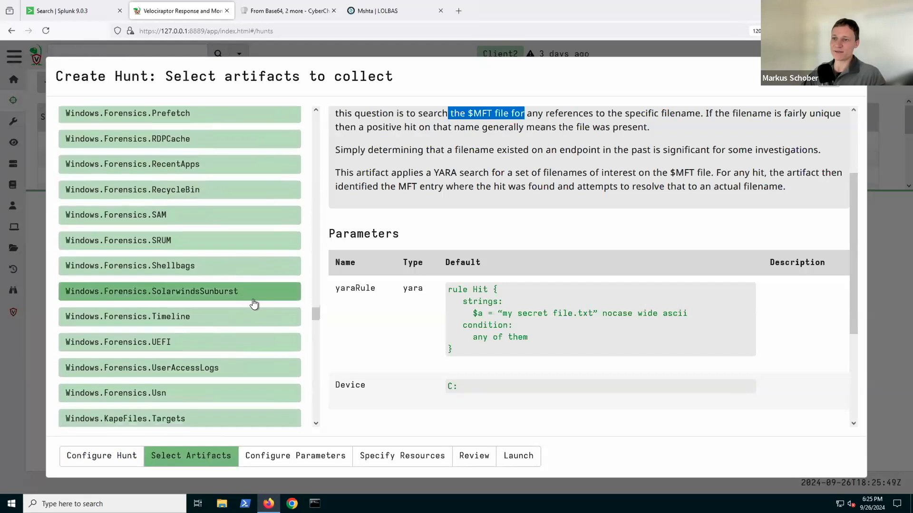
pyautogui.scroll(1, 259, 307)
pyautogui.scroll(1, 260, 308)
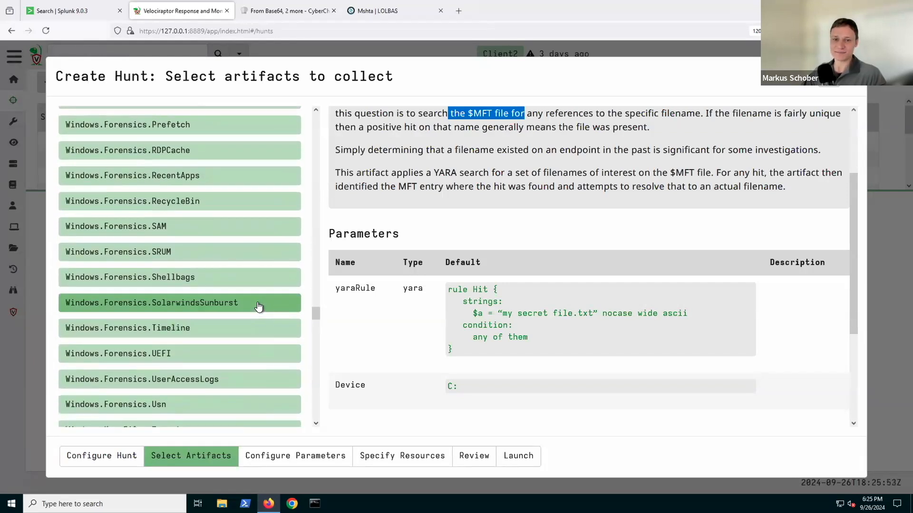
pyautogui.scroll(1, 281, 267)
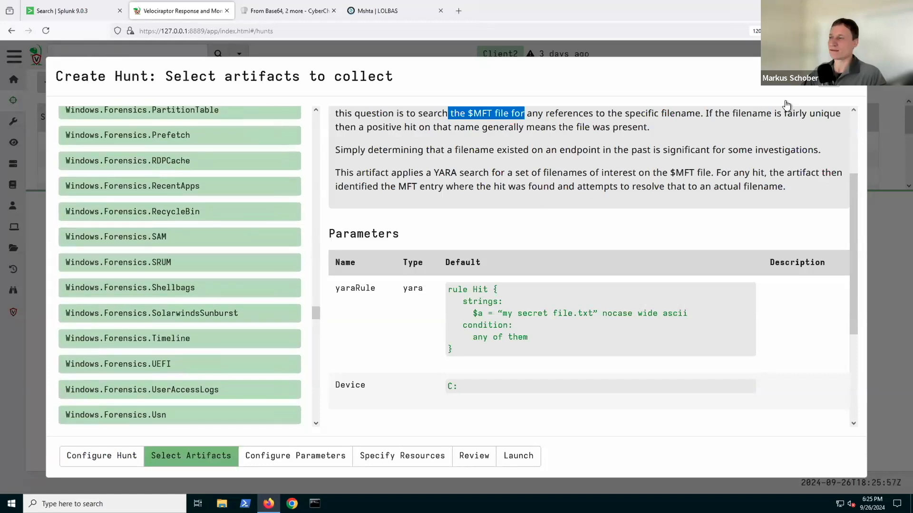
# - Close the new hunt without launching it and enlarge the hunt list to show every existing hunt
pyautogui.click(829, 77)
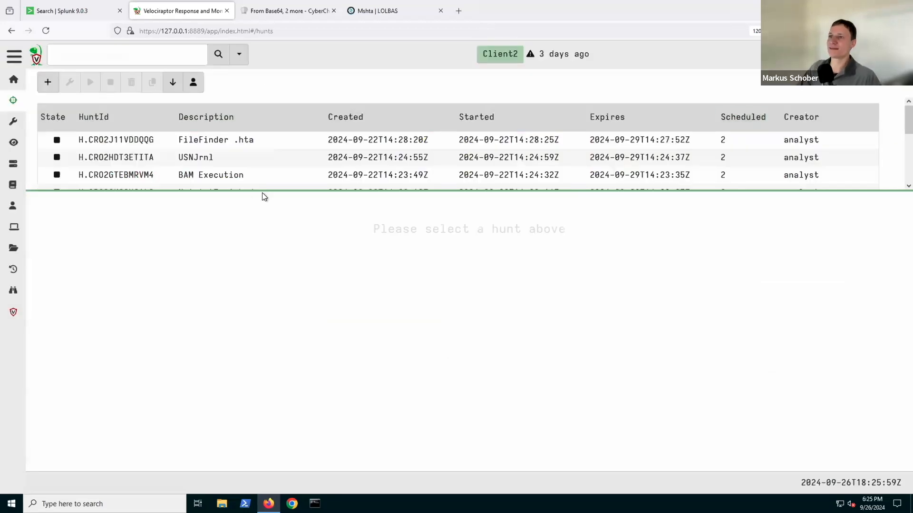
pyautogui.moveTo(261, 190); pyautogui.dragTo(261, 313)
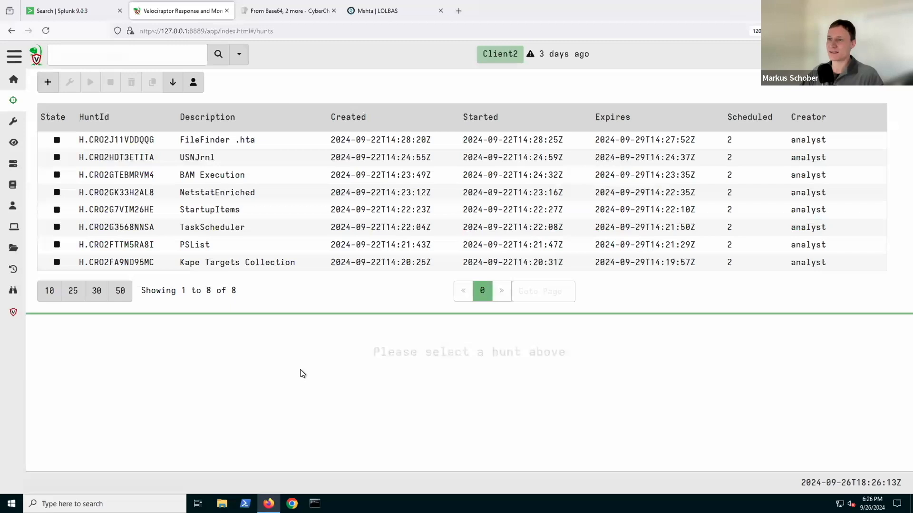
# - Bring up the PSList hunt, switch to the NetstatEnriched hunt's notebook, and enlarge its results area
pyautogui.moveTo(374, 314); pyautogui.dragTo(376, 307)
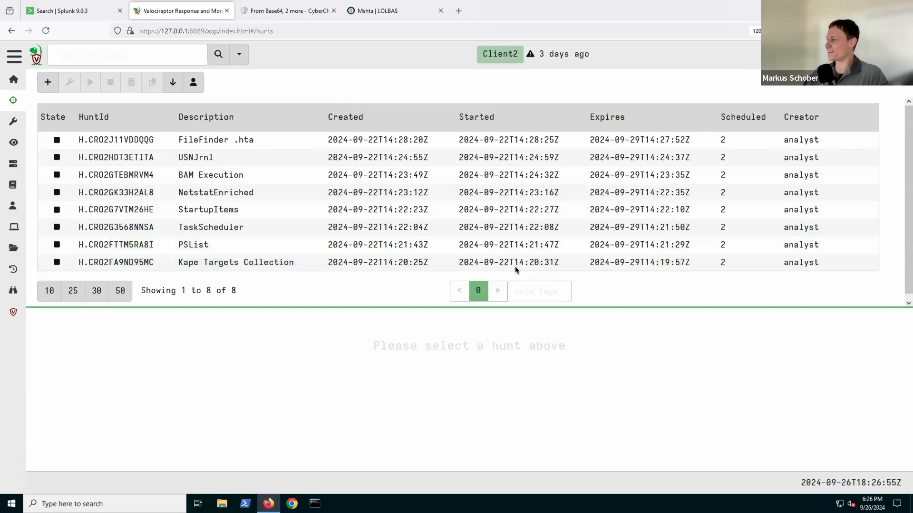
pyautogui.click(191, 246)
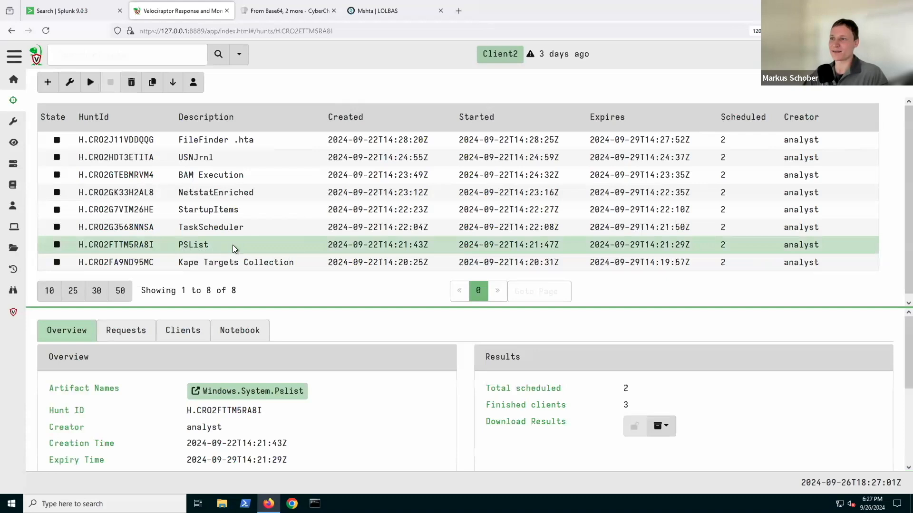
pyautogui.click(159, 196)
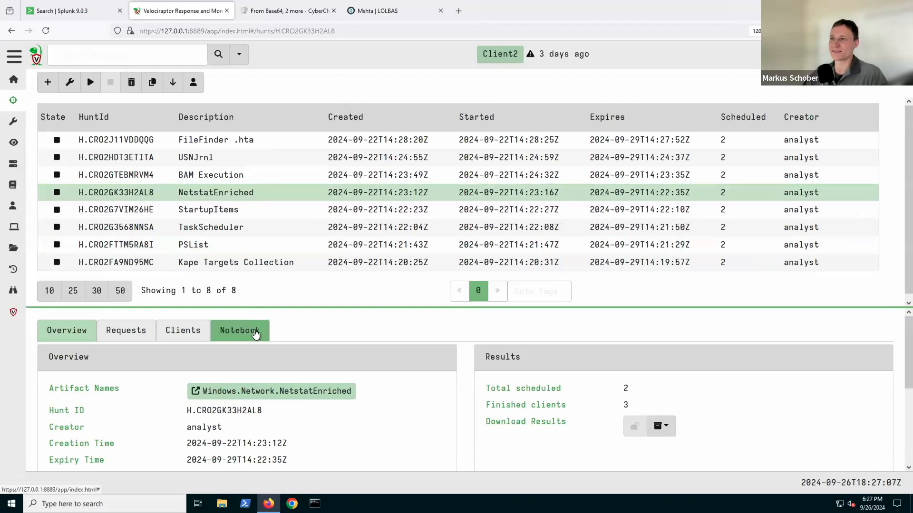
pyautogui.click(251, 332)
pyautogui.moveTo(350, 307); pyautogui.dragTo(350, 200)
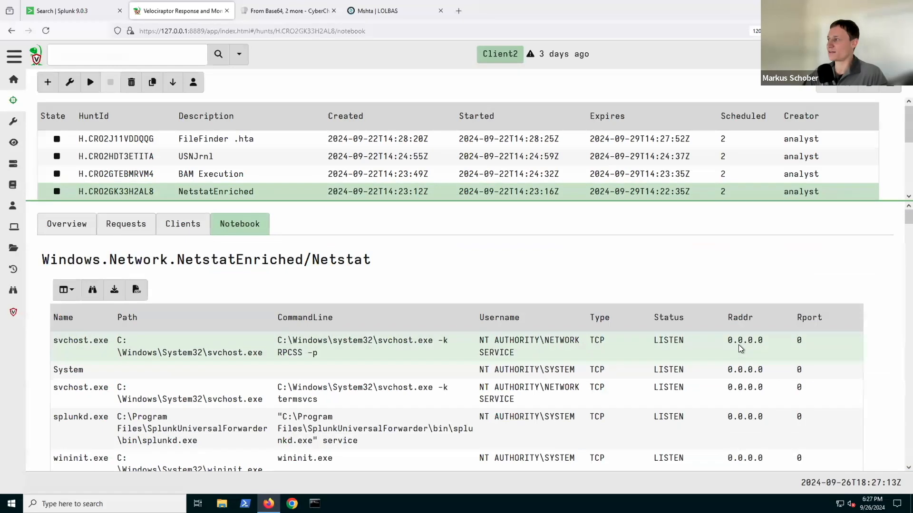
# - Examine the NetstatEnriched results, including process paths, command lines, users, connection status, and remote addresses and ports
pyautogui.scroll(-2, 739, 349)
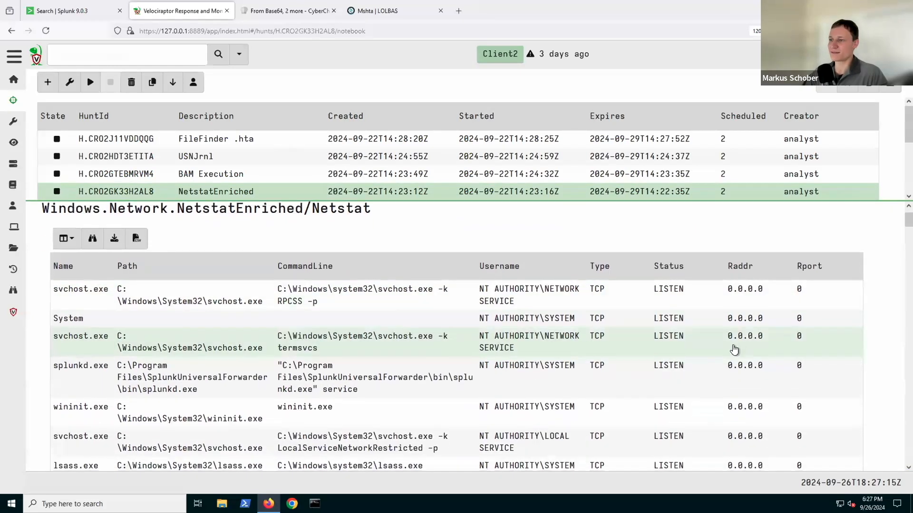
pyautogui.scroll(-1, 713, 339)
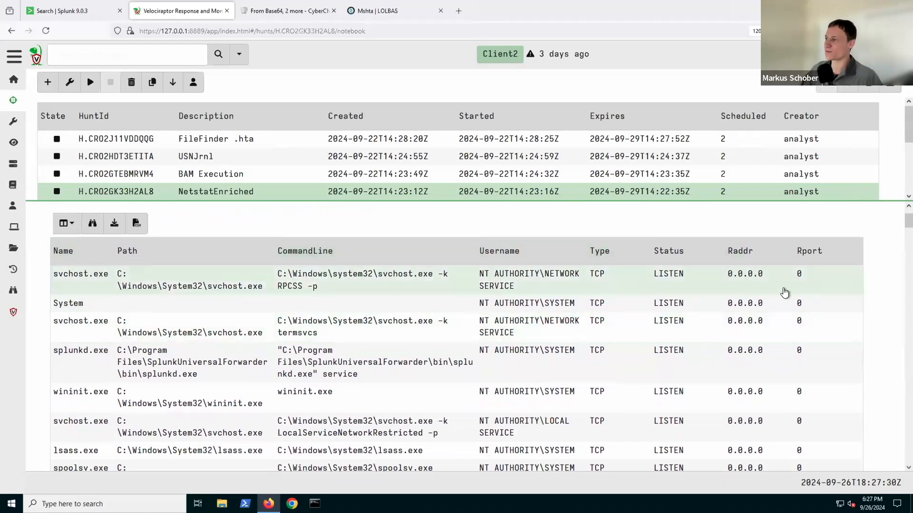
pyautogui.scroll(-2, 716, 319)
pyautogui.scroll(-1, 717, 319)
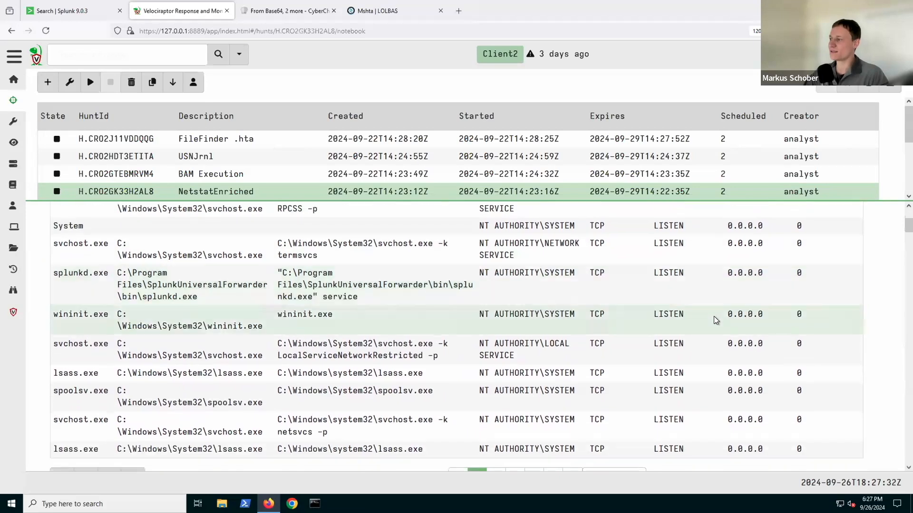
pyautogui.scroll(-2, 720, 319)
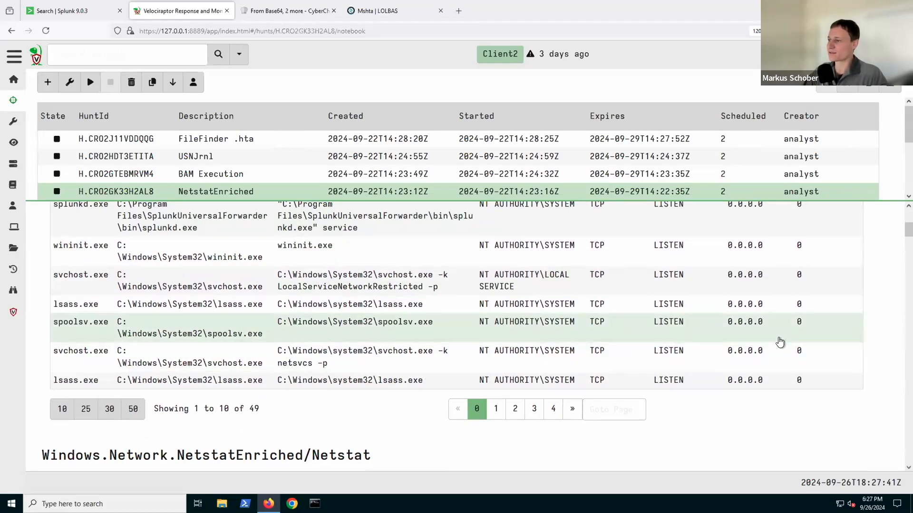
pyautogui.scroll(1, 779, 341)
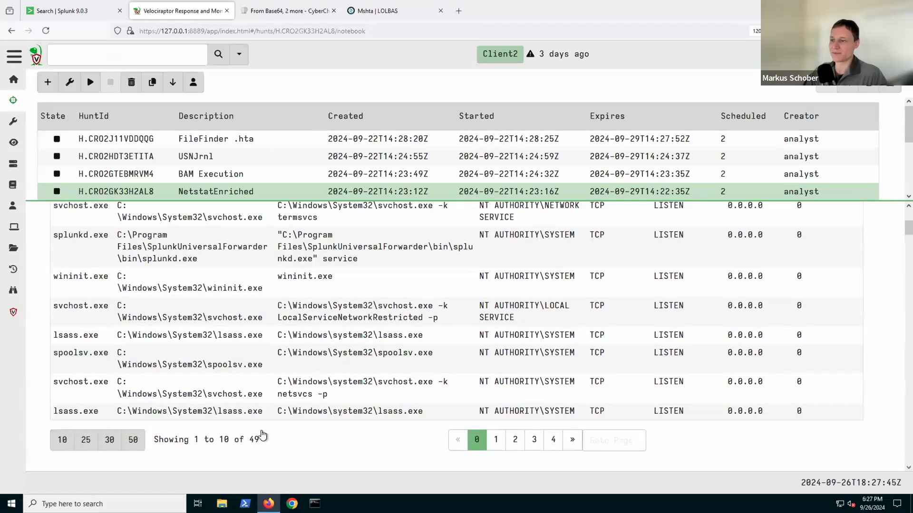
pyautogui.scroll(4, 263, 435)
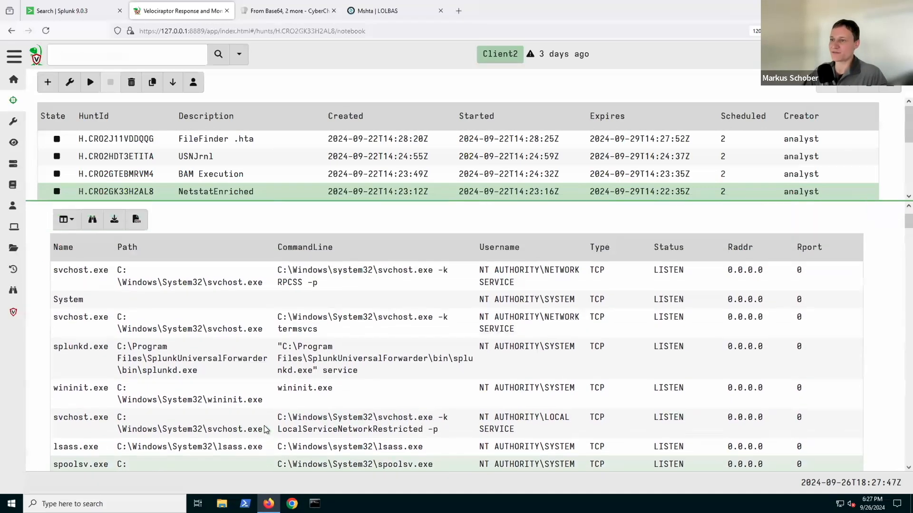
pyautogui.scroll(1, 265, 429)
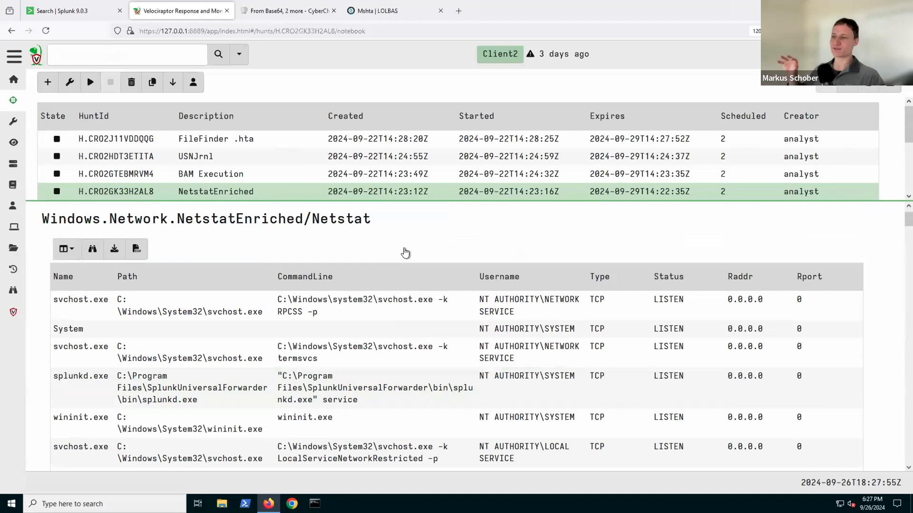
pyautogui.scroll(-1, 406, 251)
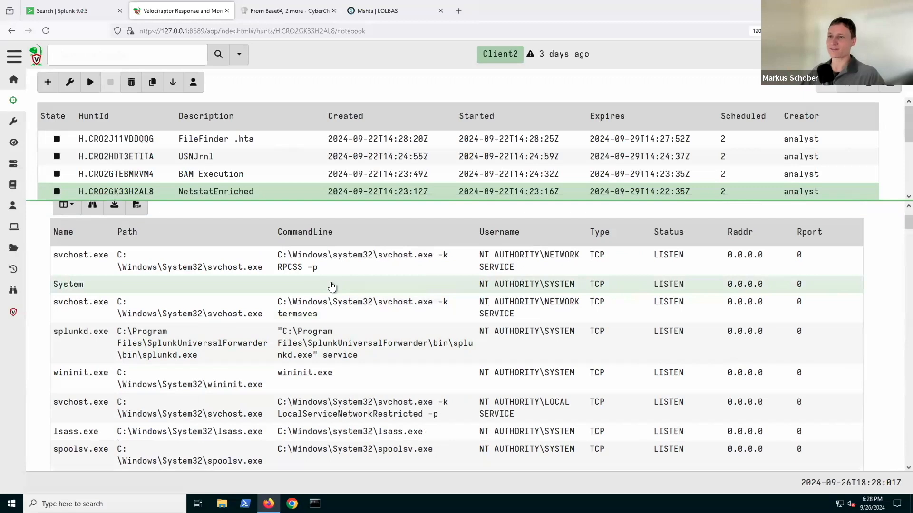
pyautogui.scroll(-1, 332, 286)
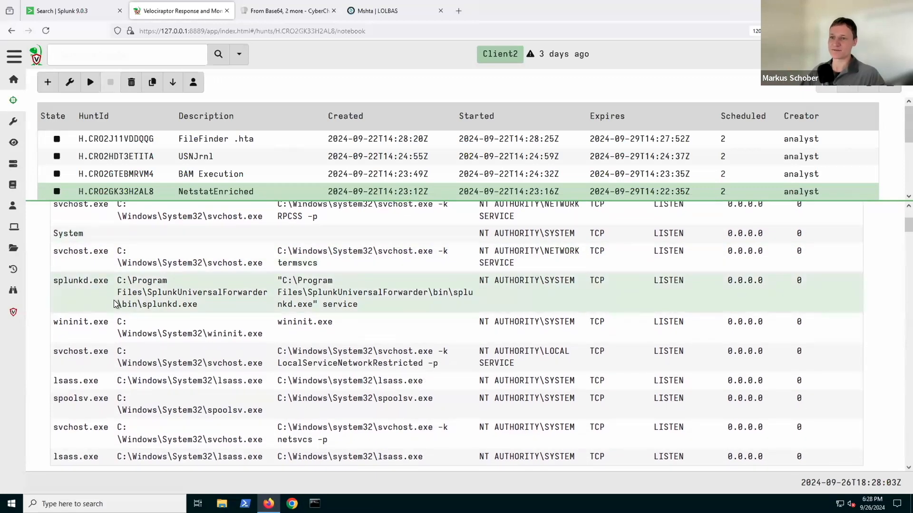
pyautogui.scroll(3, 292, 317)
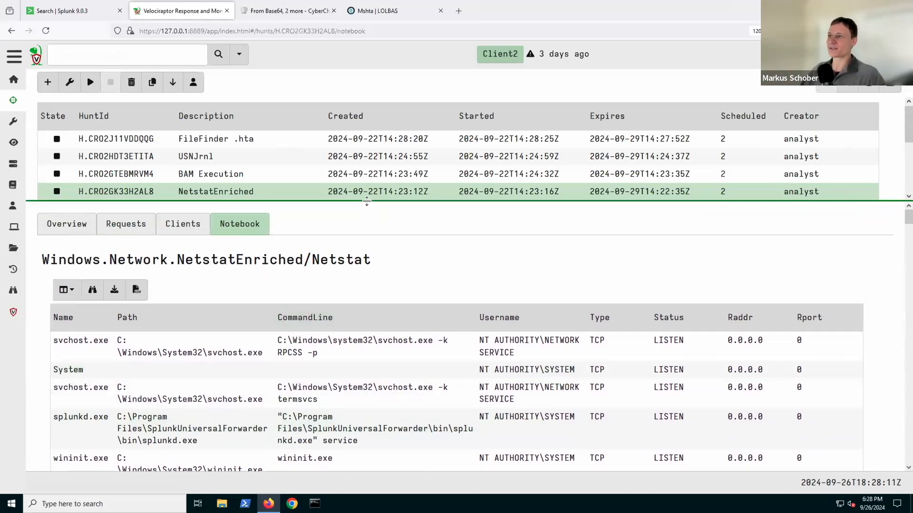
# - Select the FileFinder .hta hunt and read its overview down to the SearchFilesGlob parameter
pyautogui.moveTo(366, 201); pyautogui.dragTo(379, 283)
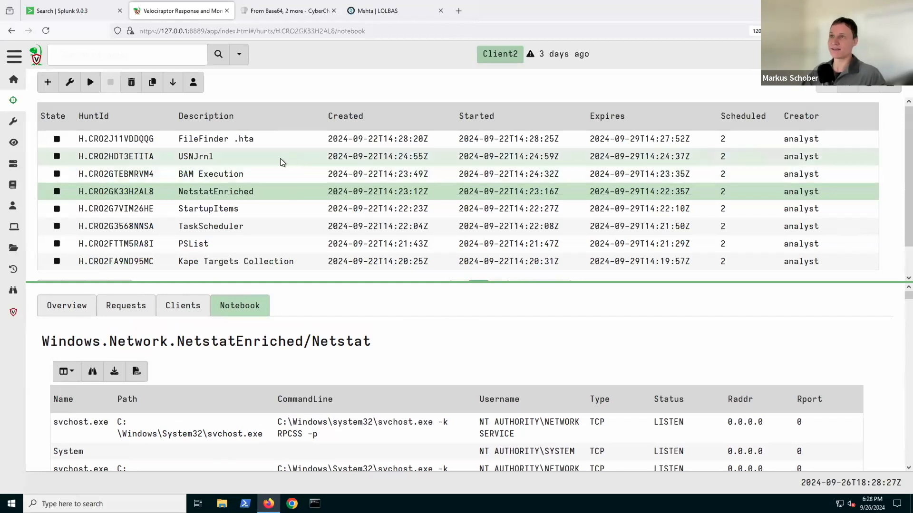
pyautogui.click(263, 140)
pyautogui.moveTo(358, 282); pyautogui.dragTo(352, 244)
pyautogui.click(71, 262)
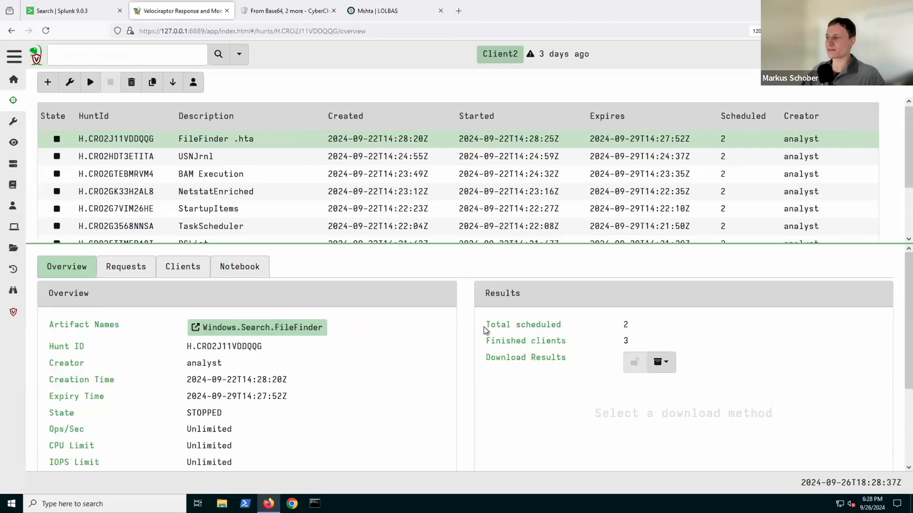
pyautogui.scroll(-1, 368, 325)
pyautogui.scroll(-3, 368, 324)
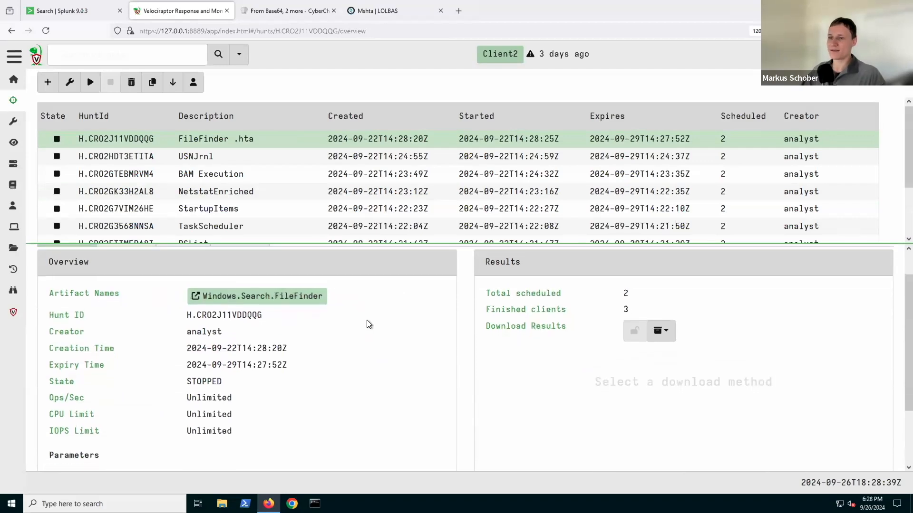
pyautogui.scroll(-1, 367, 324)
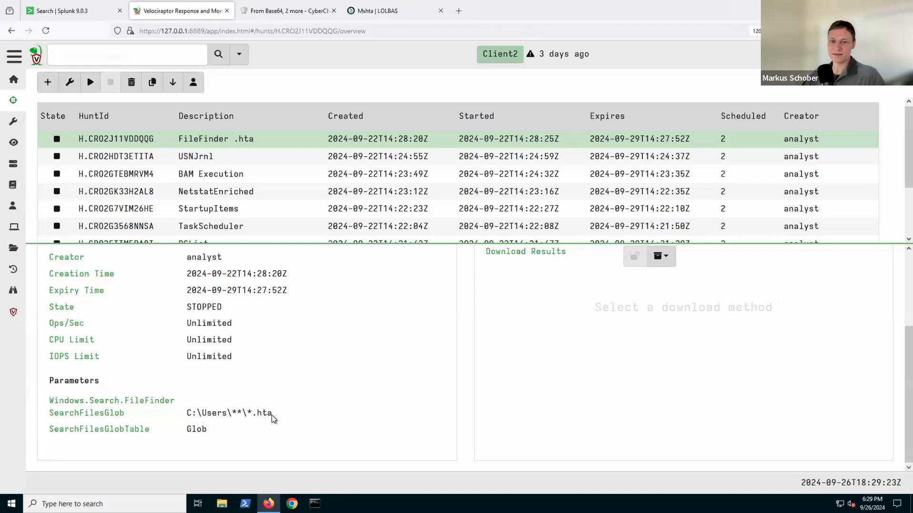
# - Check which clients the FileFinder .hta hunt ran on and examine the found file's path and timestamps in its notebook
pyautogui.scroll(3, 272, 415)
pyautogui.scroll(1, 273, 419)
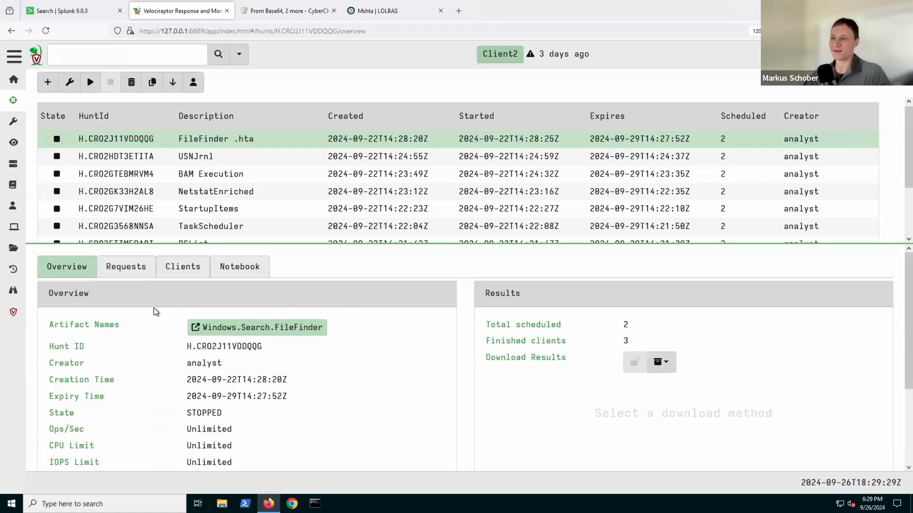
pyautogui.click(176, 277)
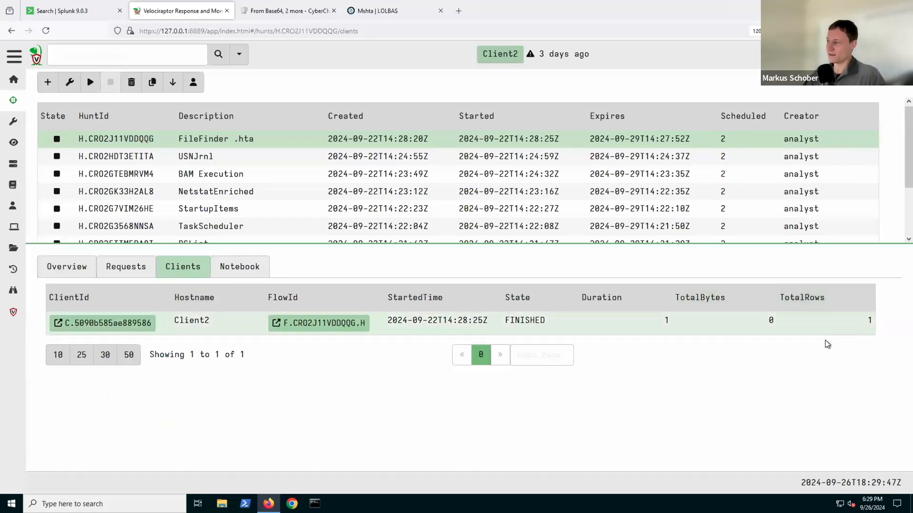
pyautogui.click(234, 269)
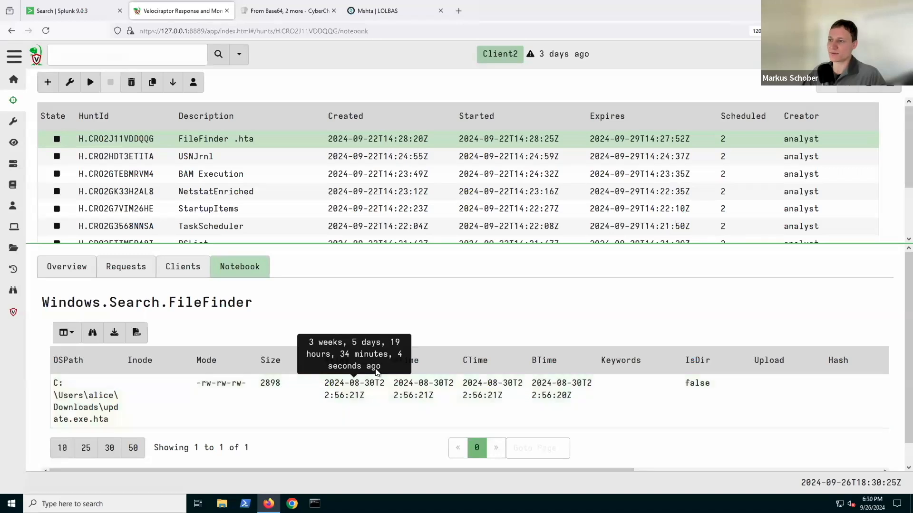
pyautogui.moveTo(443, 409)
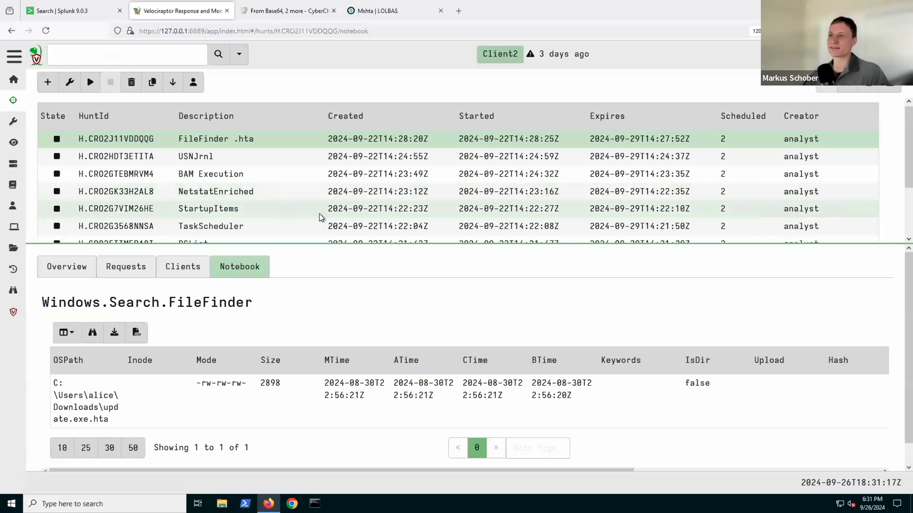
# - Select the TaskScheduler hunt and read its overview down to the parameters
pyautogui.click(307, 224)
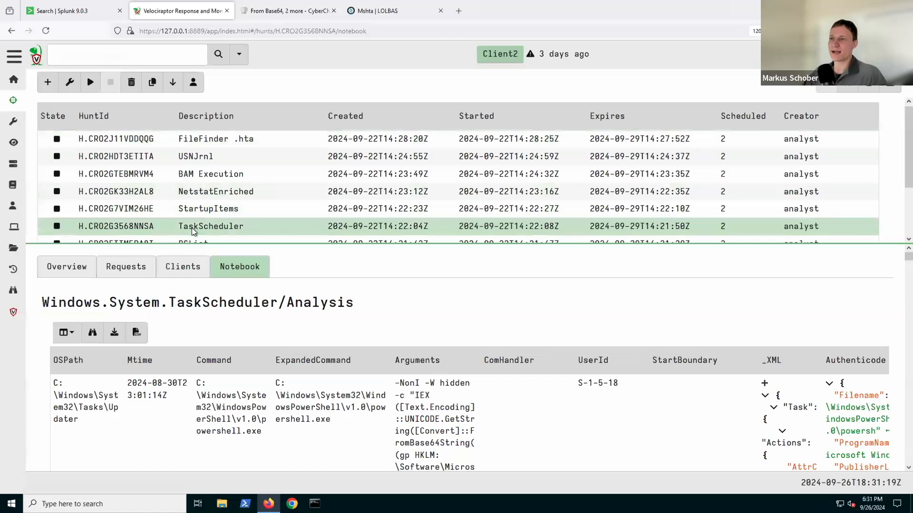
pyautogui.click(85, 269)
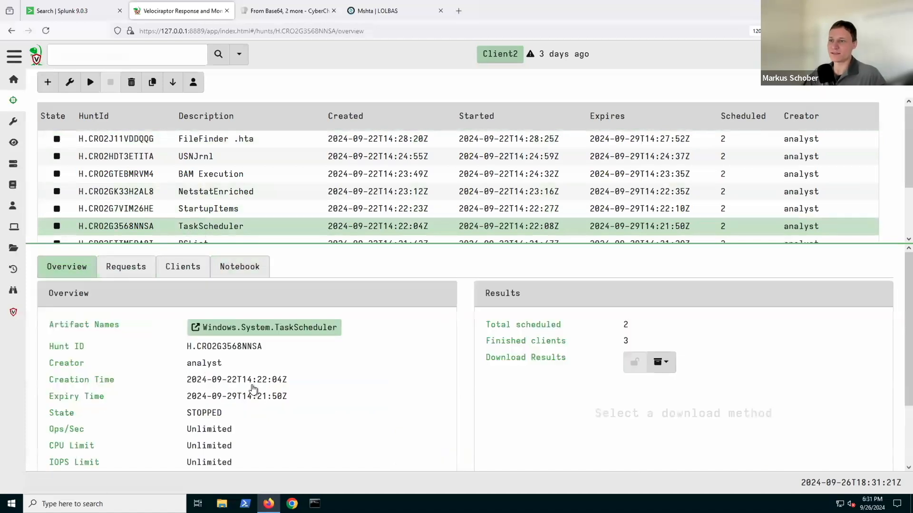
pyautogui.scroll(-2, 150, 331)
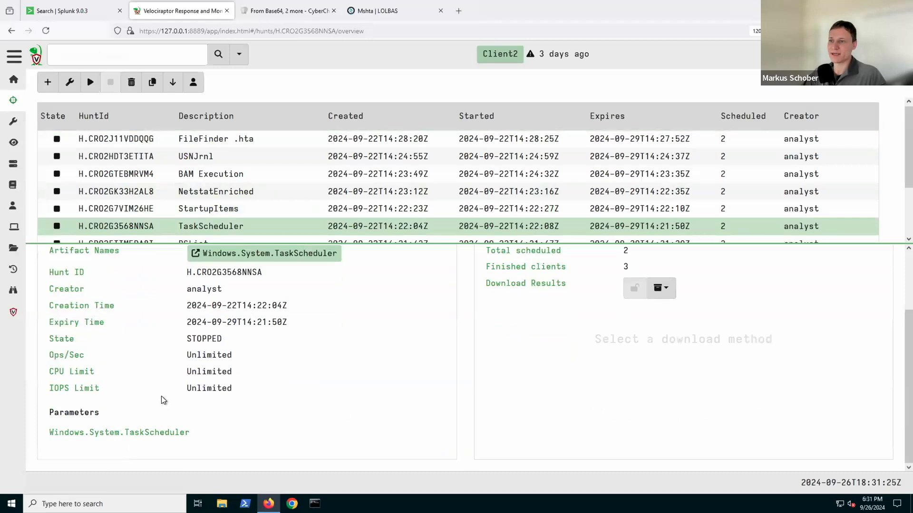
# - Inspect the request the TaskScheduler hunt sent to the client and highlight the TasksPath value
pyautogui.scroll(1, 157, 366)
pyautogui.click(129, 256)
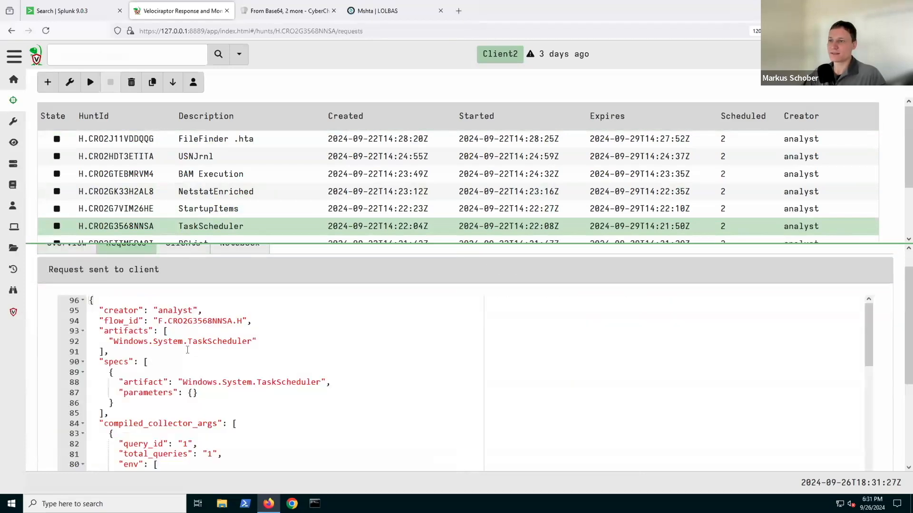
pyautogui.scroll(-2, 252, 383)
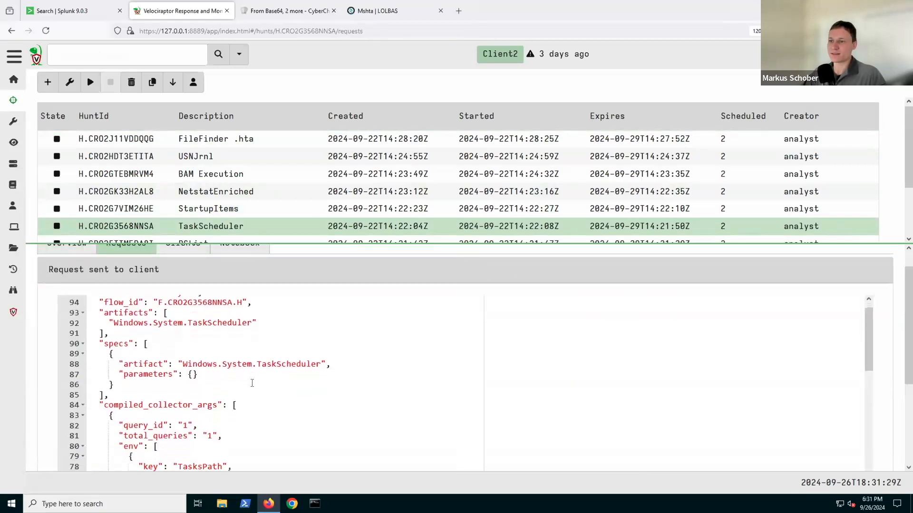
pyautogui.moveTo(335, 447); pyautogui.dragTo(183, 447)
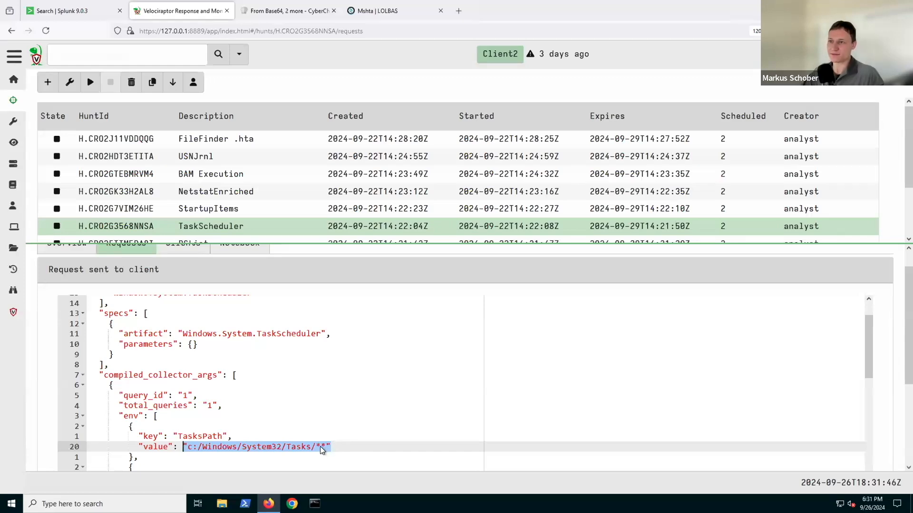
# - Check which client the TaskScheduler hunt ran on and read its notebook's scheduled tasks down to the highlighted row total
pyautogui.scroll(5, 234, 347)
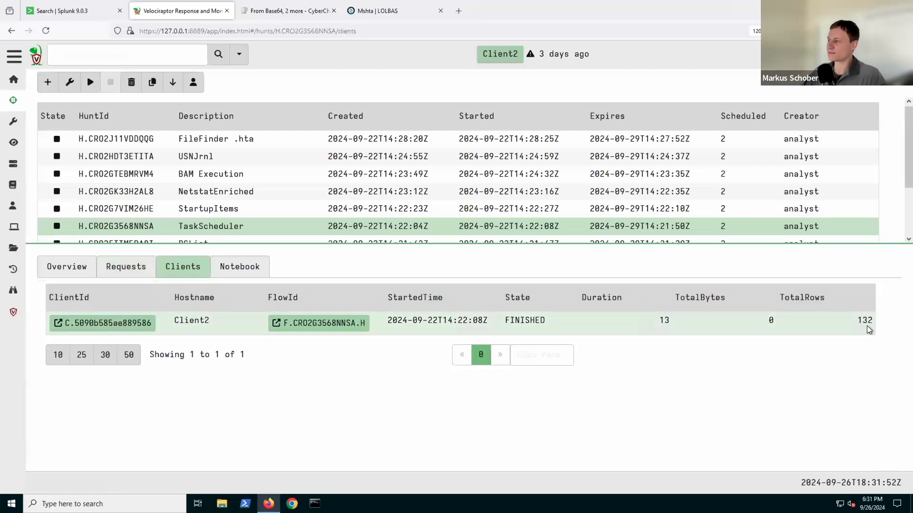
pyautogui.click(244, 272)
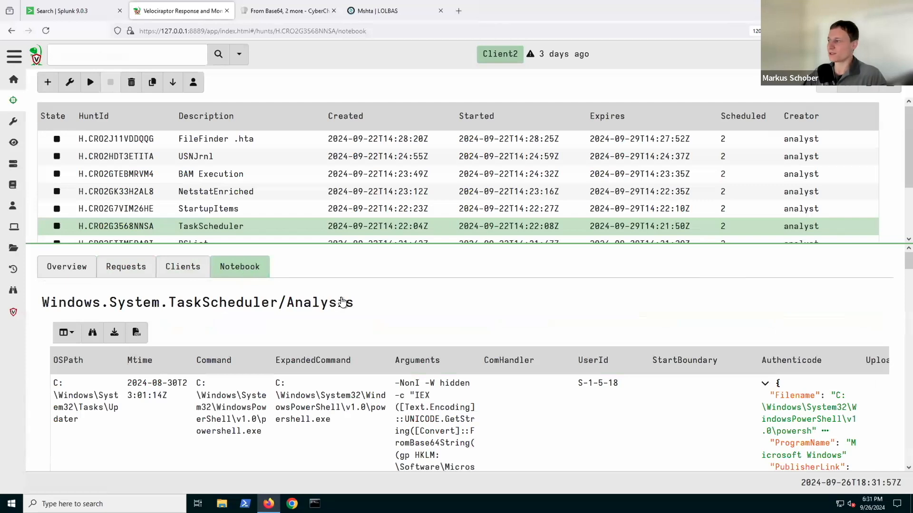
pyautogui.scroll(-1, 318, 300)
pyautogui.scroll(-3, 318, 300)
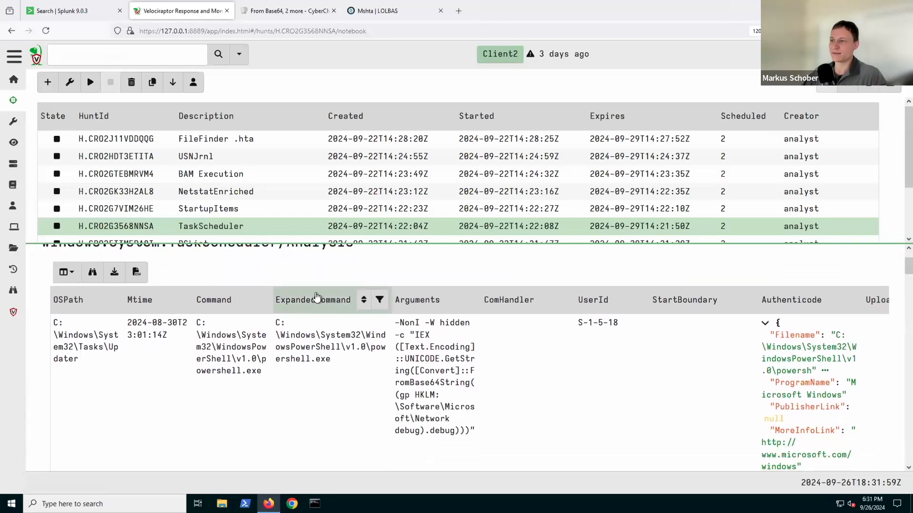
pyautogui.scroll(-10, 317, 300)
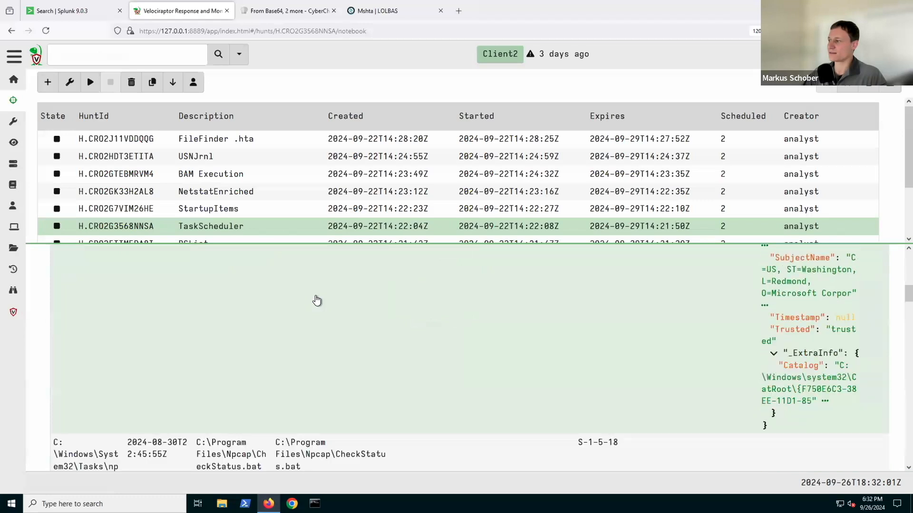
pyautogui.scroll(1, 316, 296)
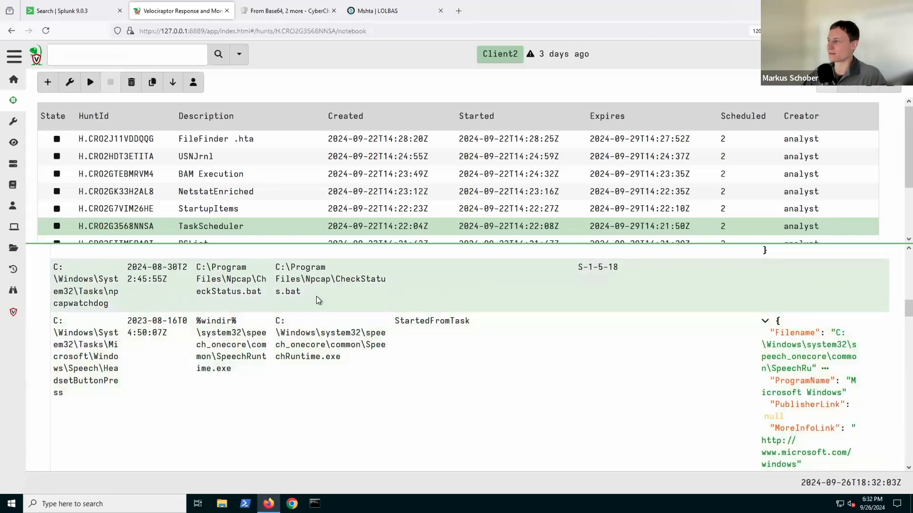
pyautogui.scroll(-4, 343, 304)
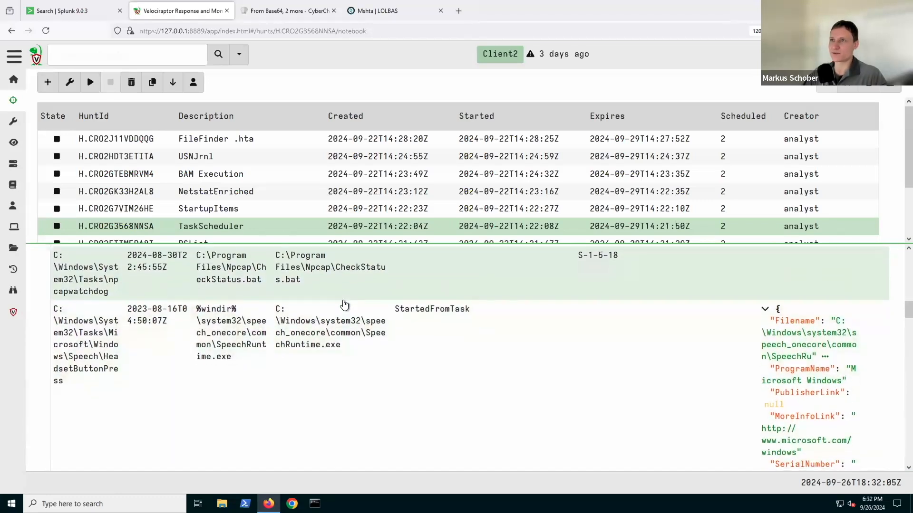
pyautogui.scroll(-6, 344, 305)
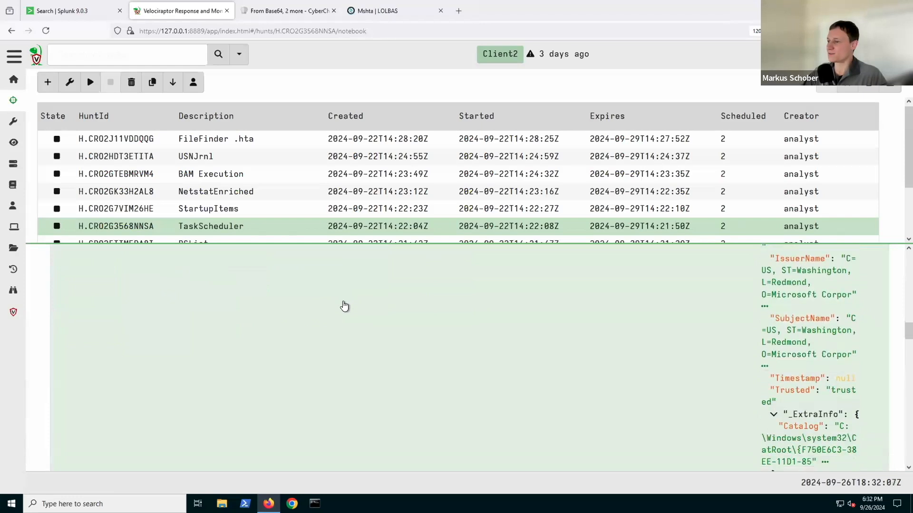
pyautogui.scroll(-5, 344, 343)
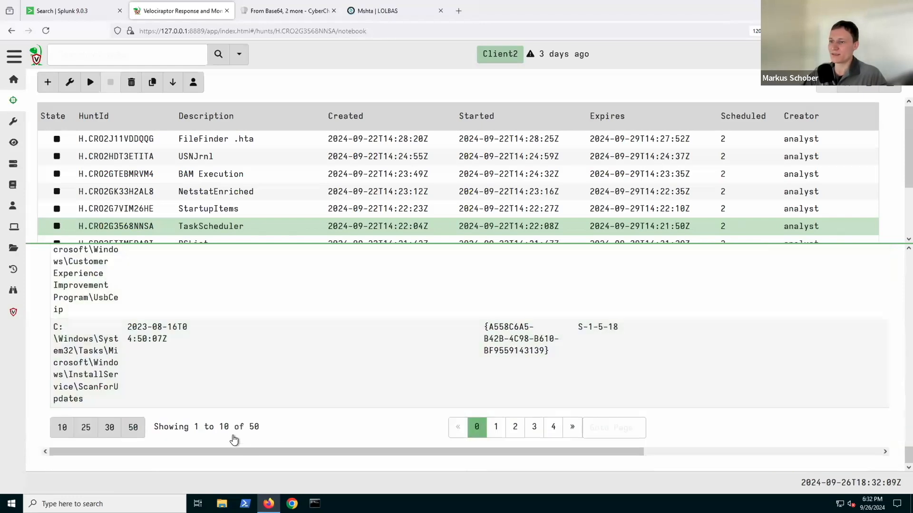
pyautogui.moveTo(241, 429); pyautogui.dragTo(264, 434)
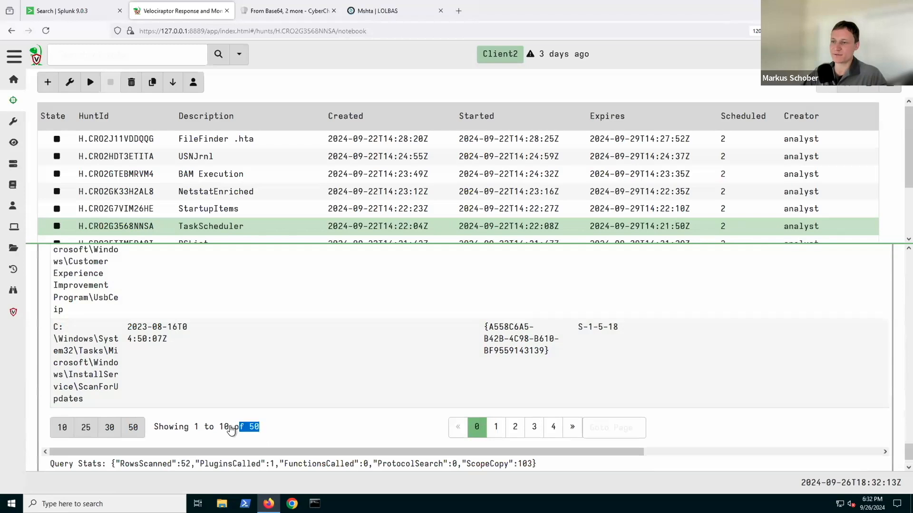
# - Edit the TaskScheduler notebook cell and comment out the SELECT * query and its LIMIT 50 line with //
pyautogui.scroll(5, 214, 425)
pyautogui.scroll(5, 213, 423)
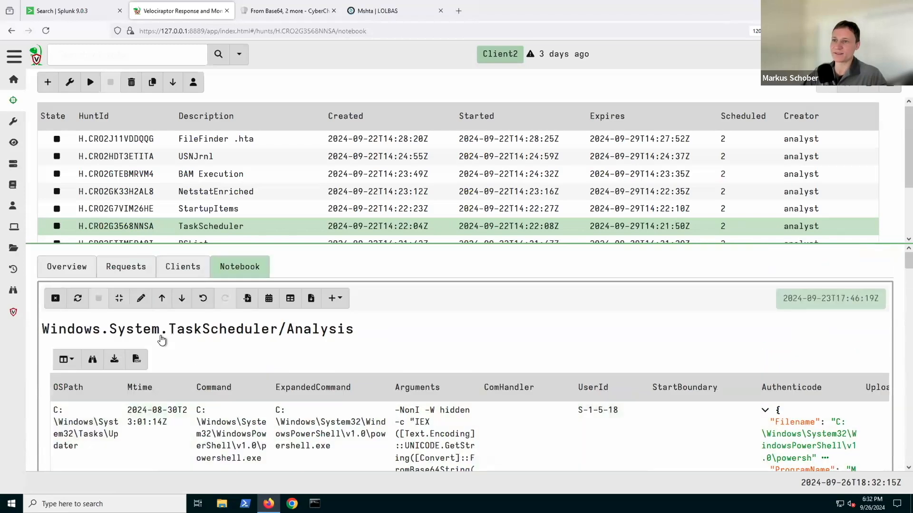
pyautogui.click(55, 298)
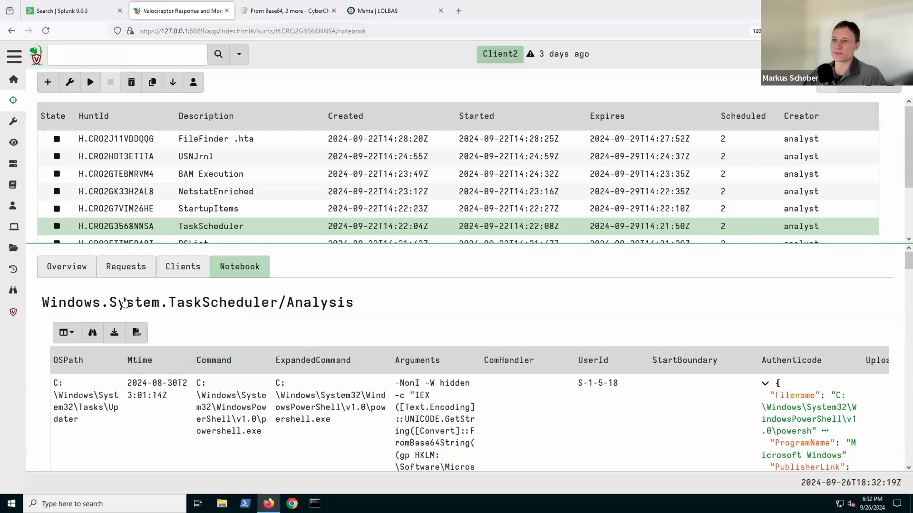
pyautogui.click(175, 306)
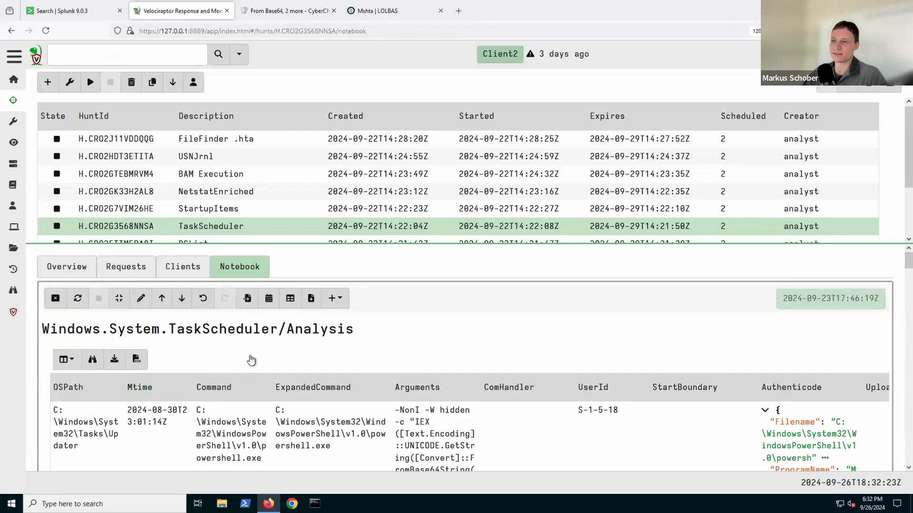
pyautogui.click(140, 298)
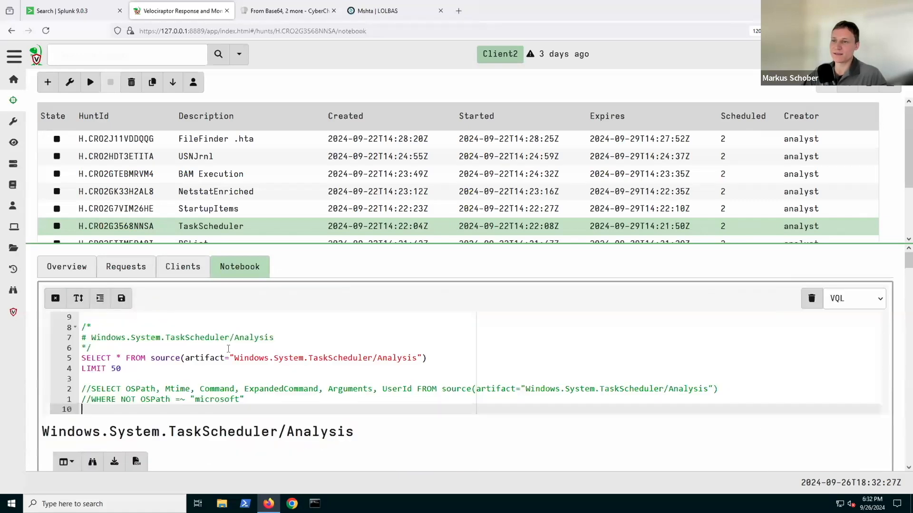
pyautogui.moveTo(122, 368); pyautogui.dragTo(83, 357)
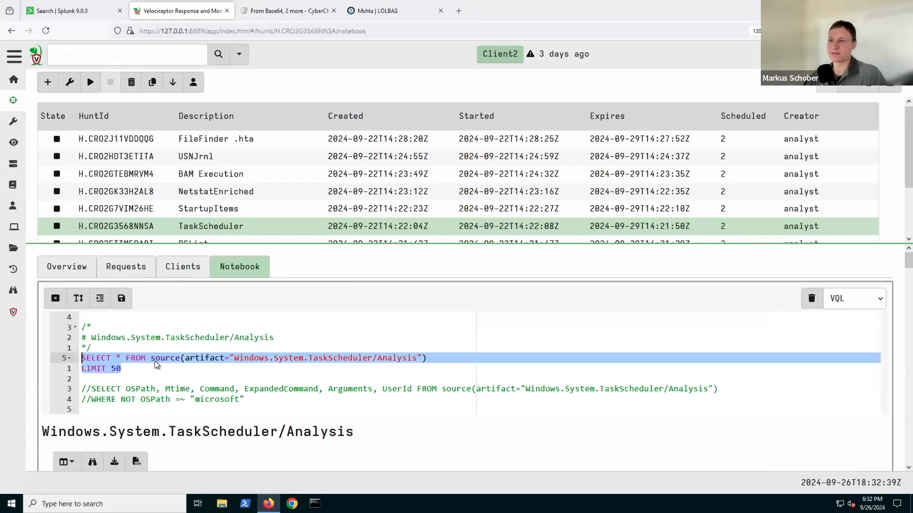
pyautogui.click(82, 358)
pyautogui.write('//')
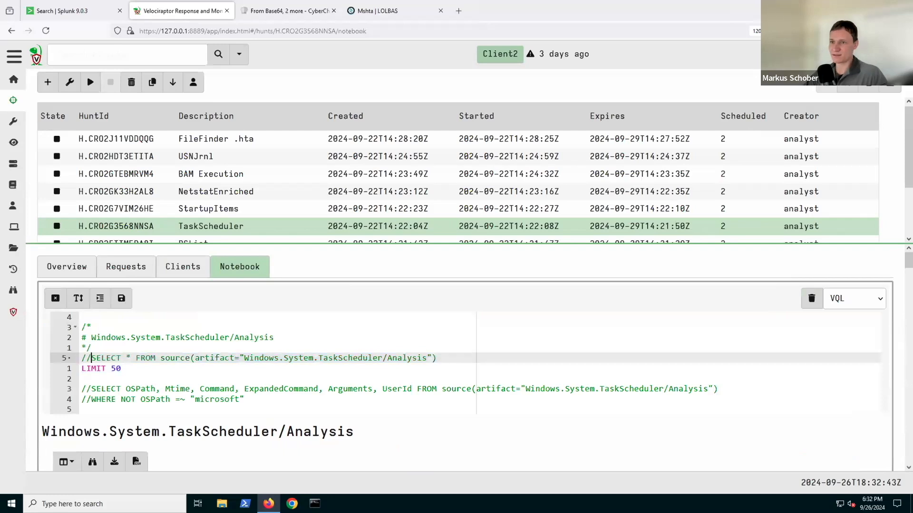
pyautogui.click(87, 369)
pyautogui.write('//')
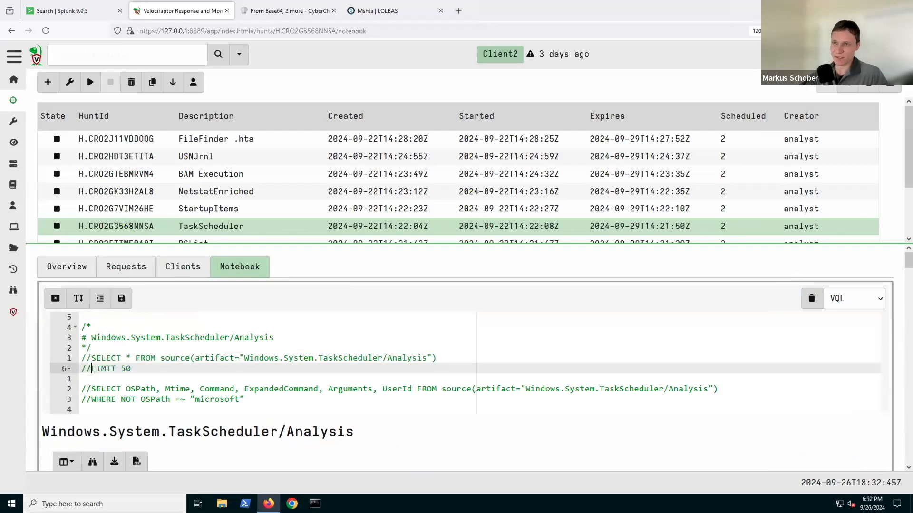
# - Uncomment the query selecting OSPath, Mtime, Command, ExpandedCommand, Arguments and UserId with WHERE NOT OSPath =~ "microsoft", and save the cell
pyautogui.scroll(-1, 142, 360)
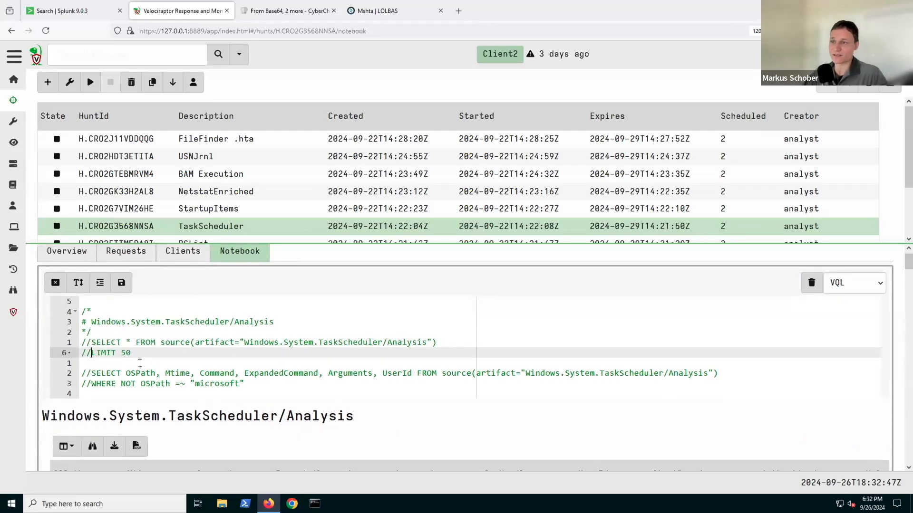
pyautogui.scroll(-3, 192, 350)
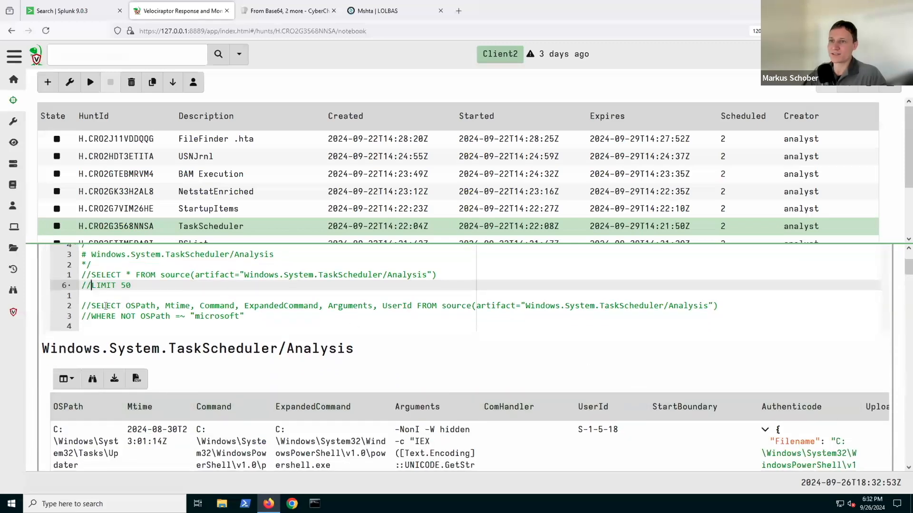
pyautogui.click(91, 305)
pyautogui.press('BackSpace')
pyautogui.press('BackSpace')
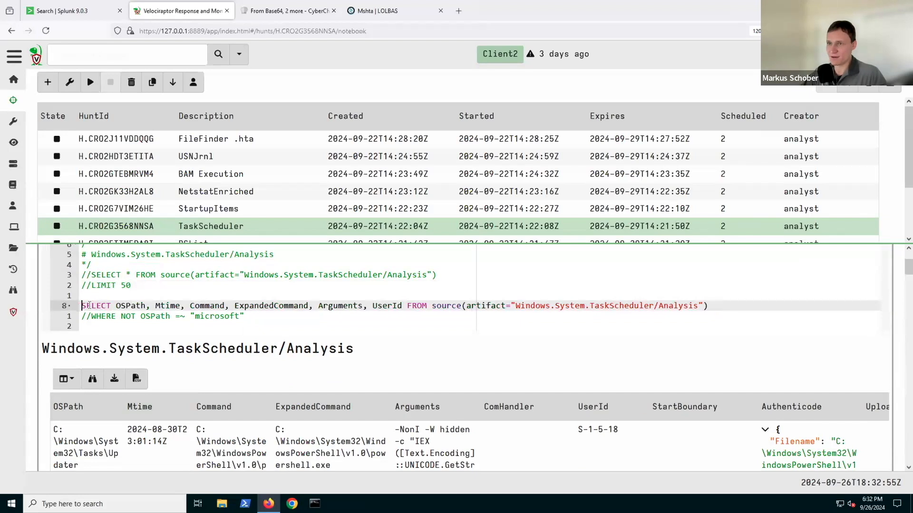
pyautogui.press('Down')
pyautogui.press('Delete')
pyautogui.press('Delete')
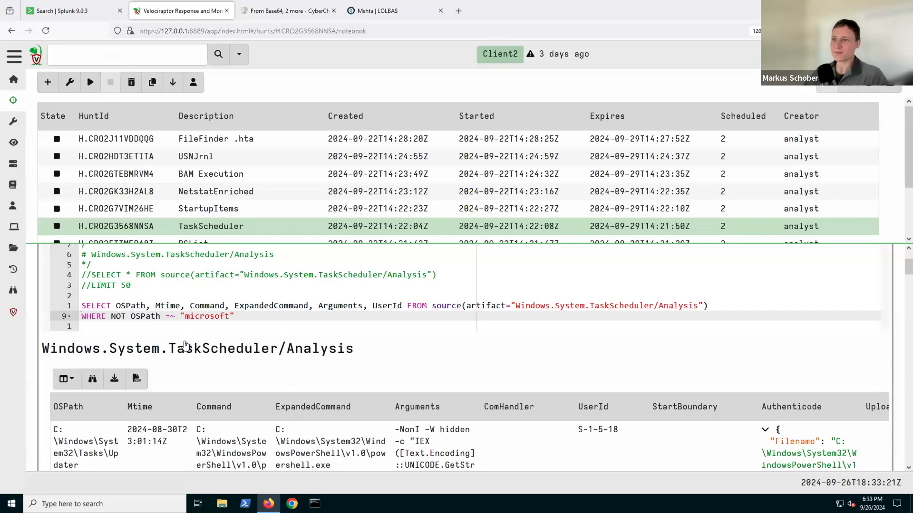
pyautogui.scroll(1, 178, 314)
pyautogui.scroll(3, 179, 313)
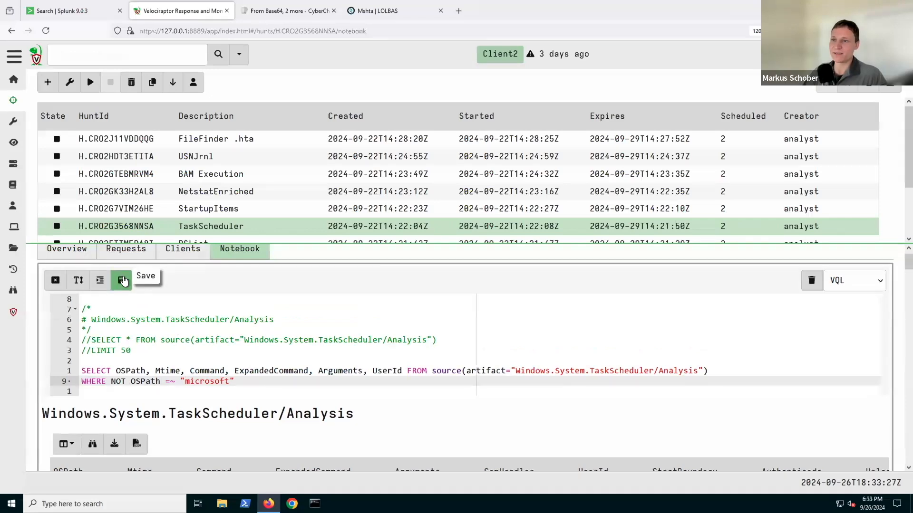
pyautogui.click(122, 281)
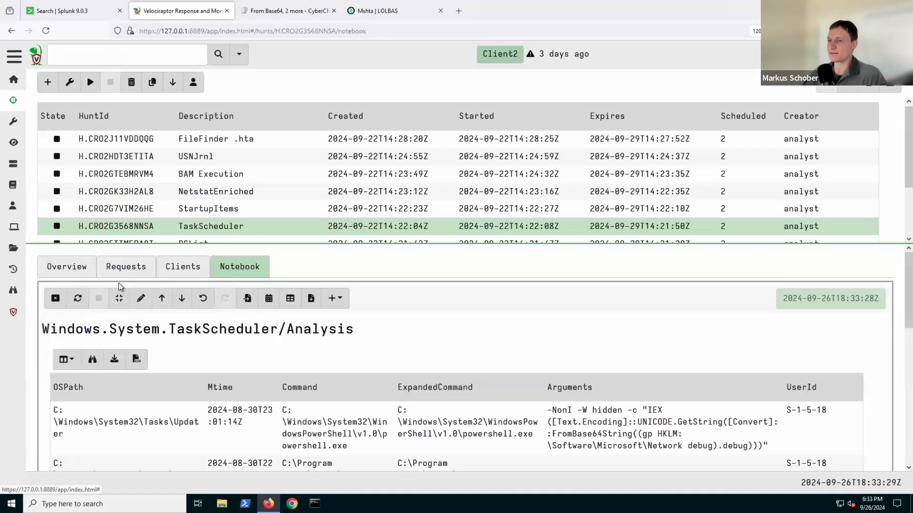
# - Examine the filtered scheduled tasks with their commands and arguments, and highlight the path of the Updater task
pyautogui.scroll(-3, 49, 340)
pyautogui.scroll(-3, 49, 340)
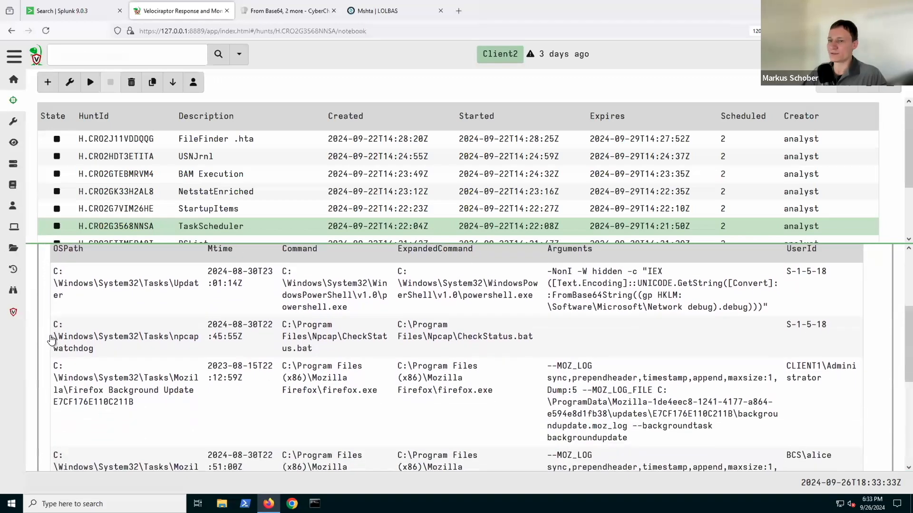
pyautogui.scroll(-8, 51, 340)
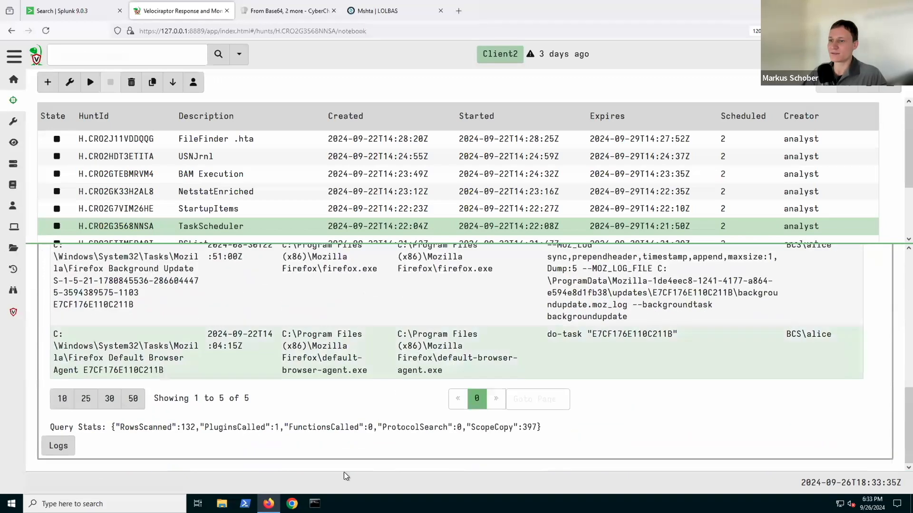
pyautogui.scroll(2, 272, 420)
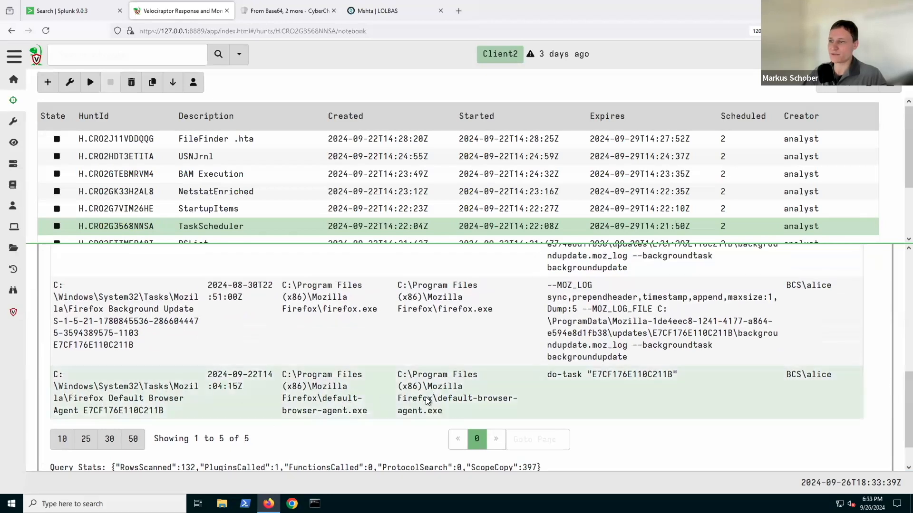
pyautogui.scroll(2, 304, 389)
pyautogui.scroll(4, 304, 389)
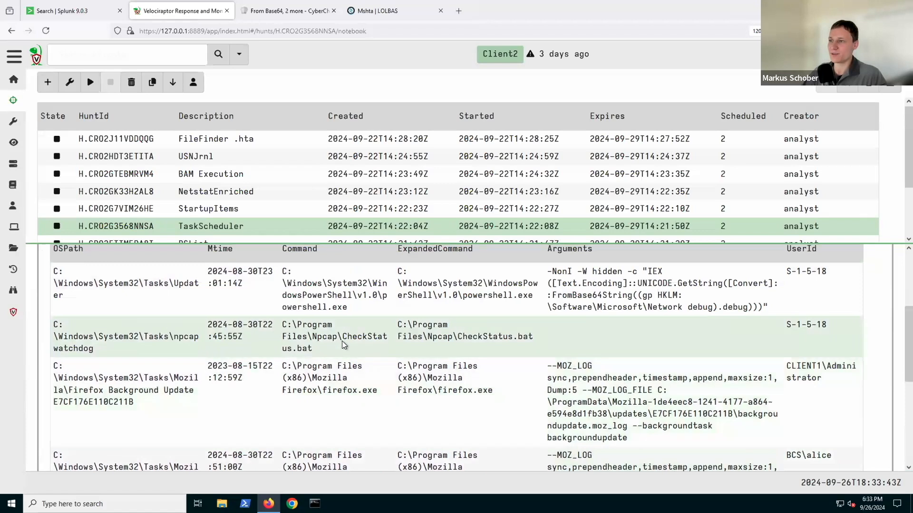
pyautogui.scroll(2, 193, 337)
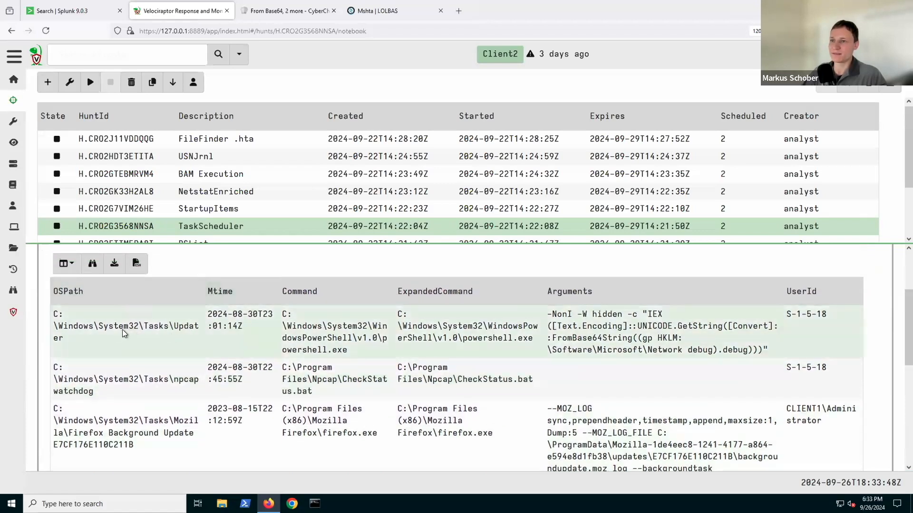
pyautogui.moveTo(64, 334); pyautogui.dragTo(58, 327)
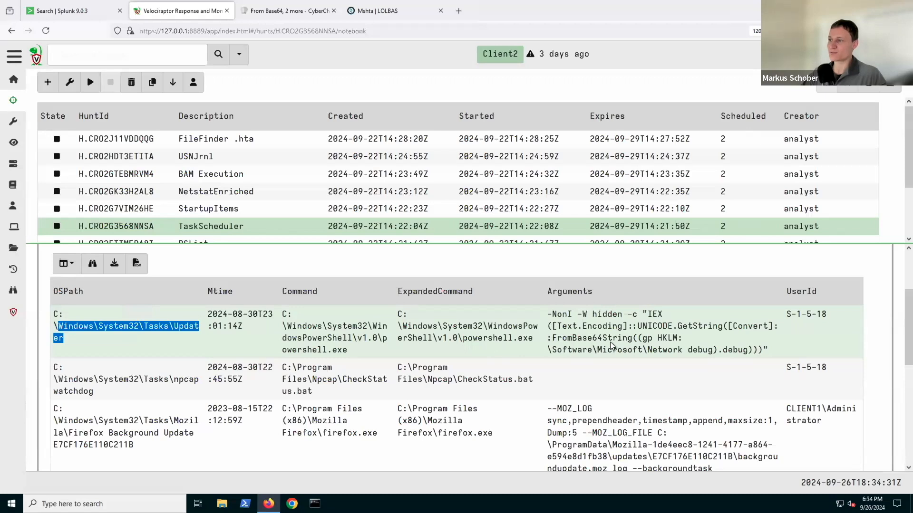
pyautogui.click(632, 329)
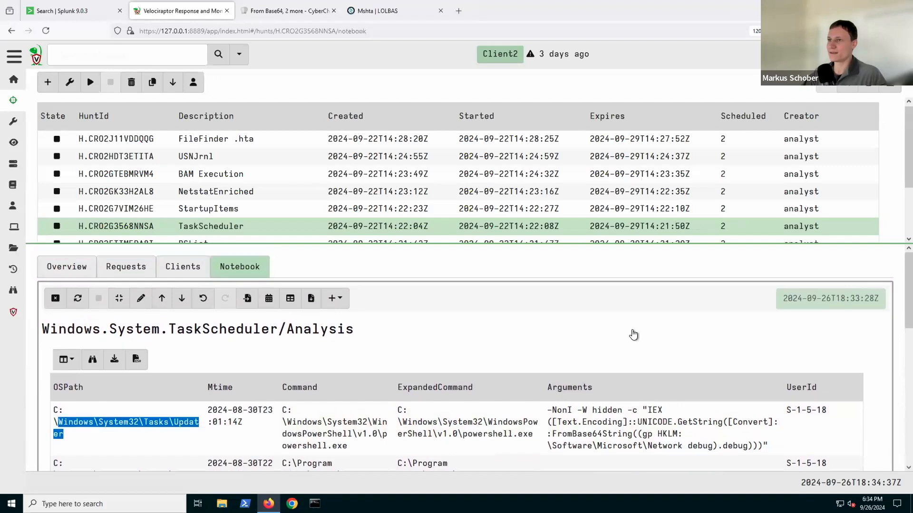
# - Select the StartupItems hunt, read its overview down to the parameters, and open its notebook
pyautogui.click(256, 210)
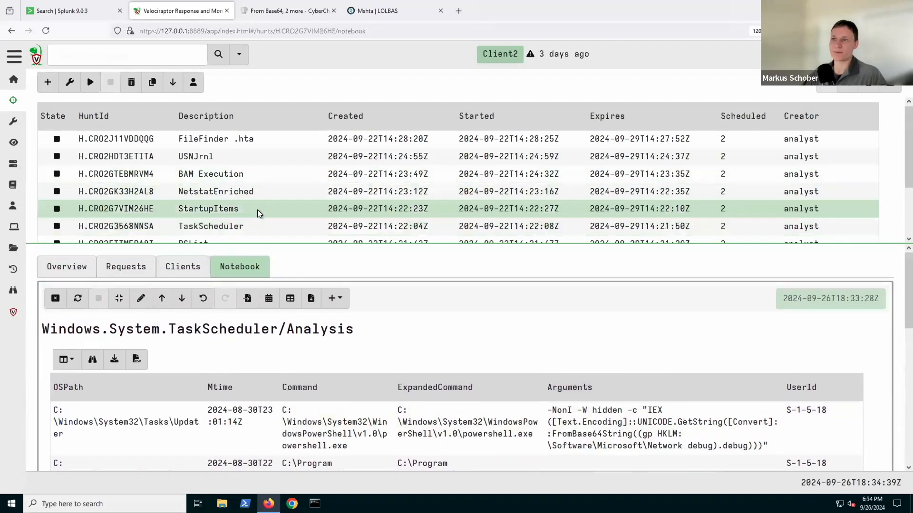
pyautogui.click(91, 267)
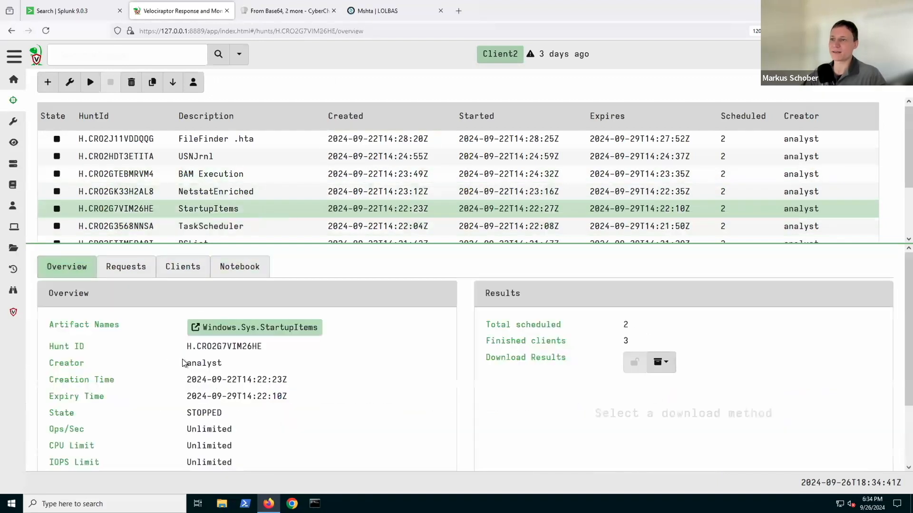
pyautogui.scroll(-2, 214, 362)
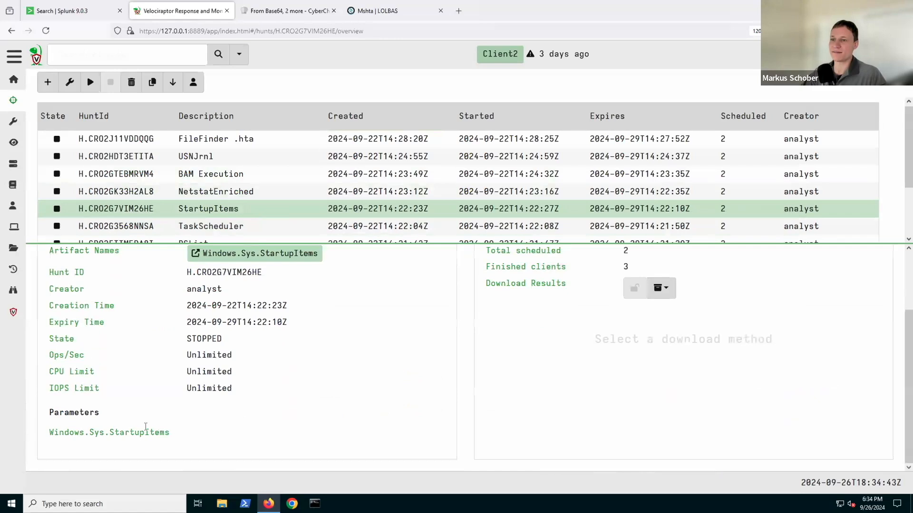
pyautogui.scroll(1, 249, 412)
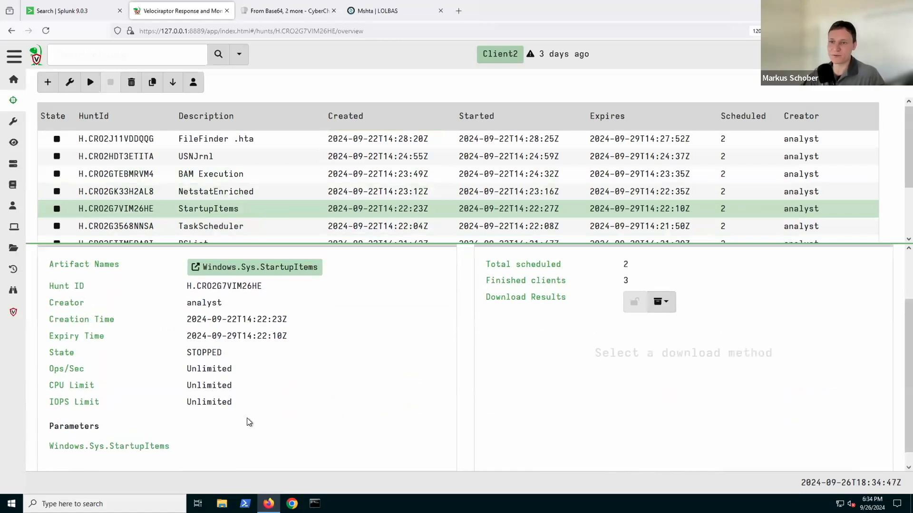
pyautogui.scroll(2, 247, 418)
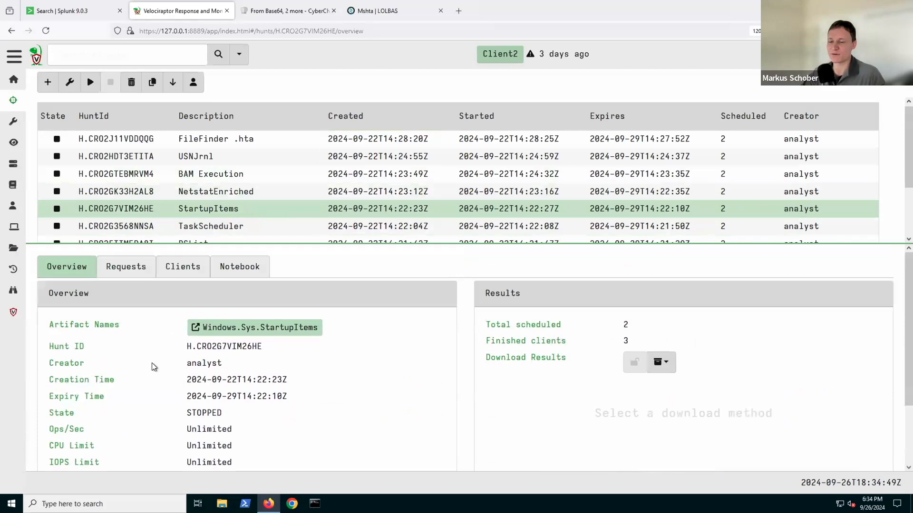
pyautogui.click(227, 270)
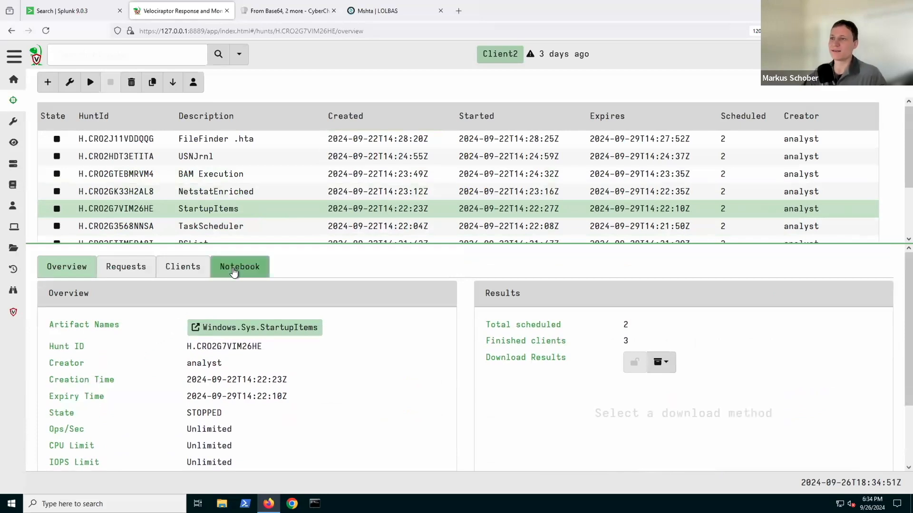
# - Examine the StartupItems results, checking each entry's registry or file path, launch details and enabled state, especially the Updater entry
pyautogui.scroll(-2, 42, 311)
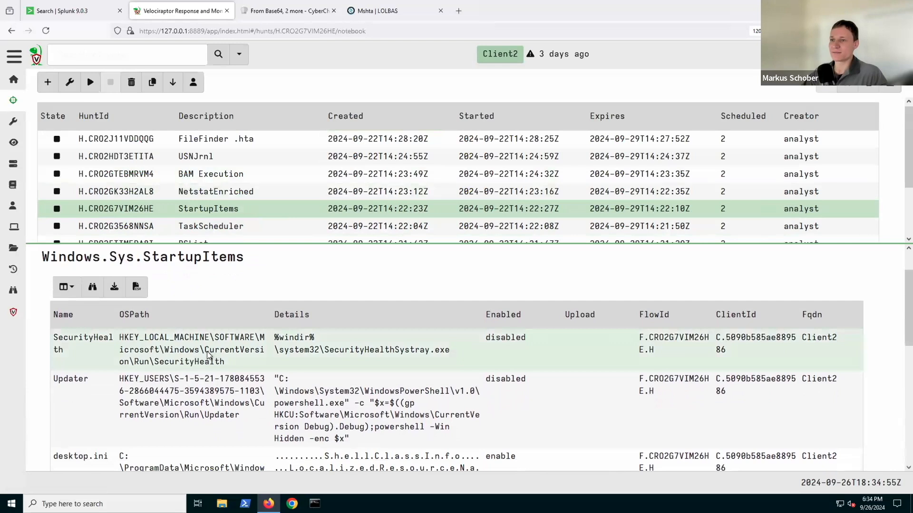
pyautogui.scroll(-1, 149, 361)
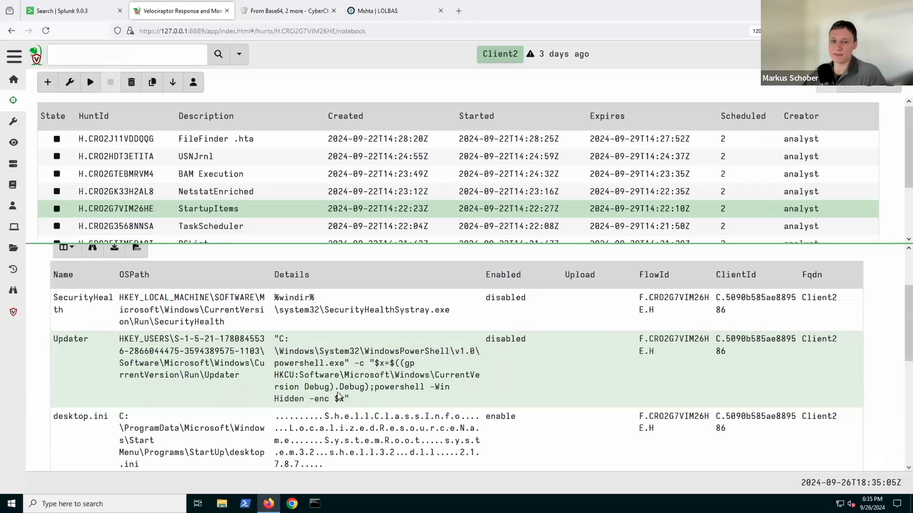
pyautogui.scroll(-1, 452, 384)
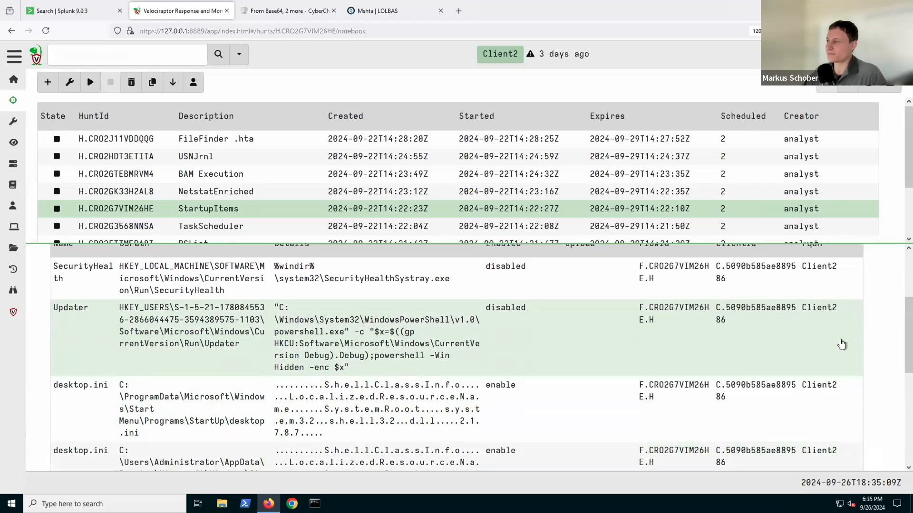
pyautogui.scroll(-1, 62, 327)
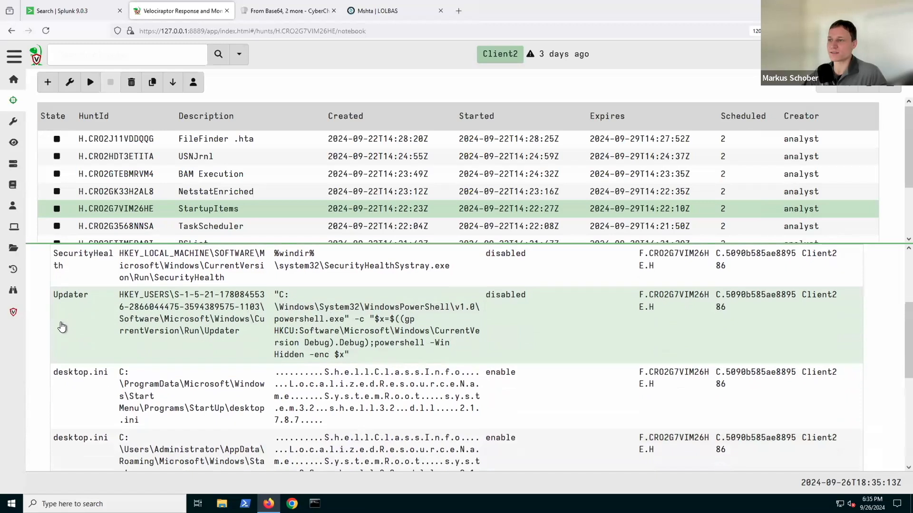
pyautogui.scroll(1, 67, 328)
pyautogui.scroll(2, 67, 328)
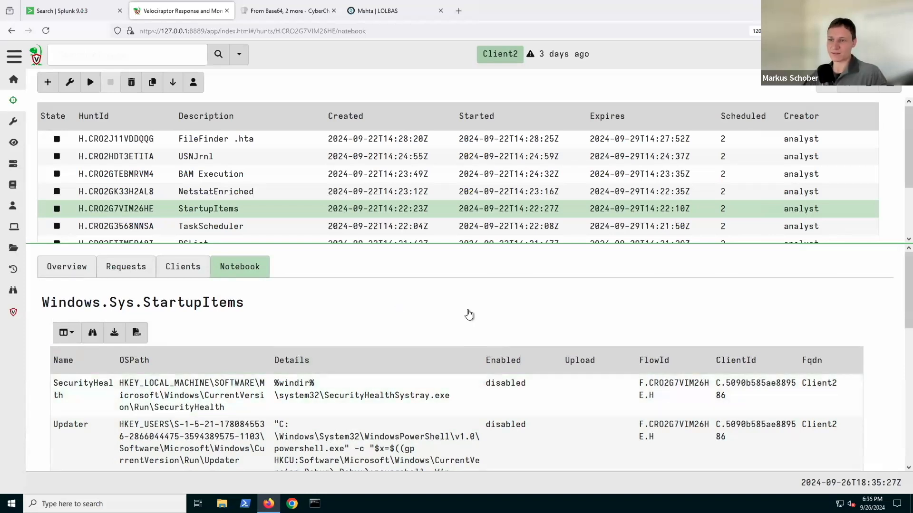
pyautogui.scroll(-2, 469, 314)
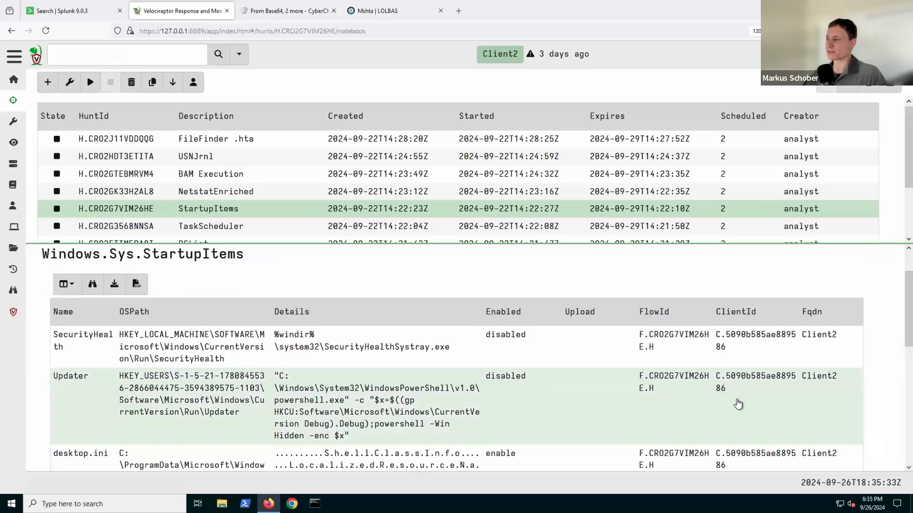
pyautogui.scroll(2, 876, 399)
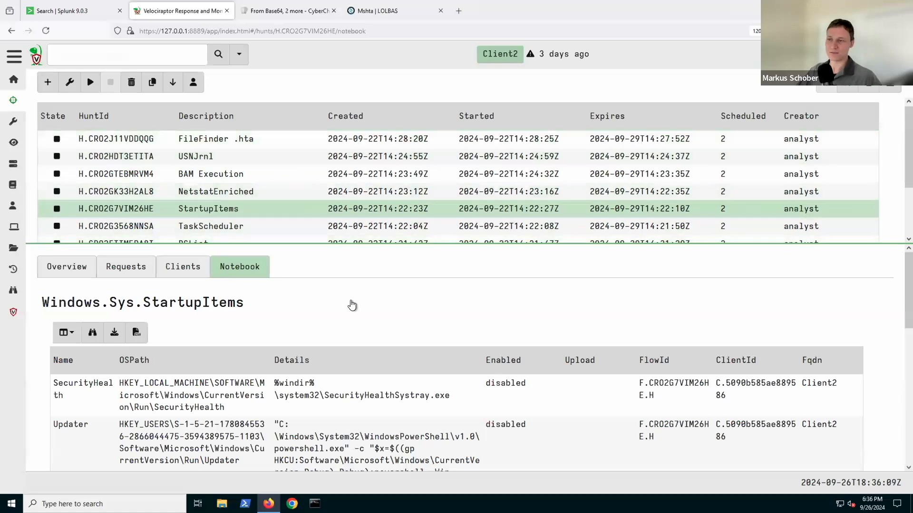
pyautogui.scroll(-2, 326, 333)
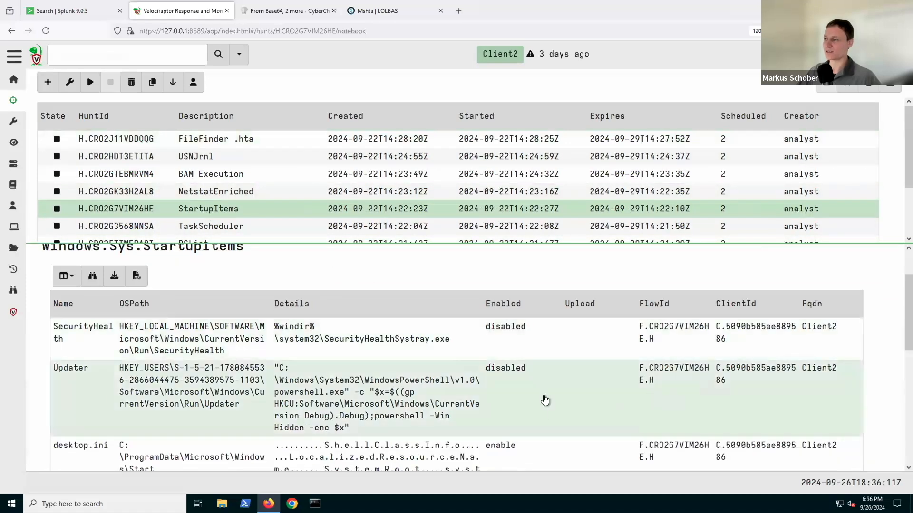
pyautogui.scroll(2, 279, 397)
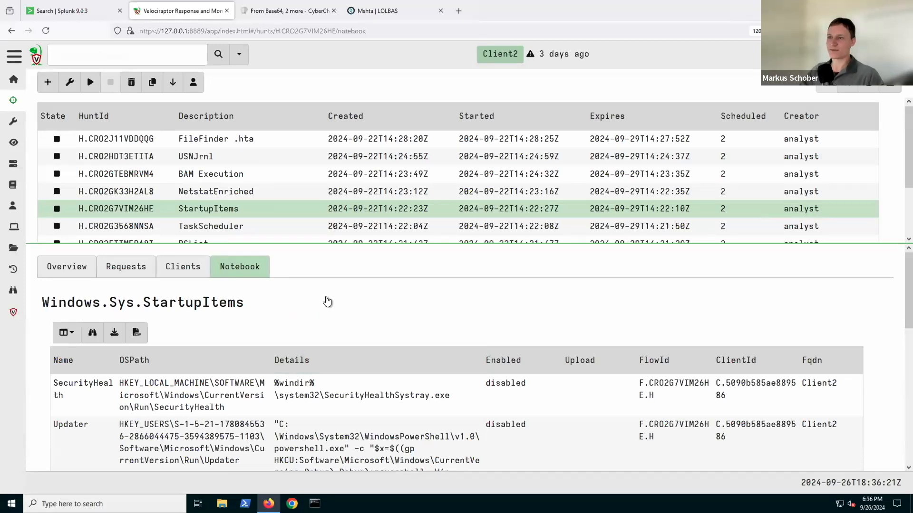
# - Show the USNJrnl hunt's notebook, enlarge the results area, and skim the unfiltered Windows.Forensics.Usn rows
pyautogui.click(255, 158)
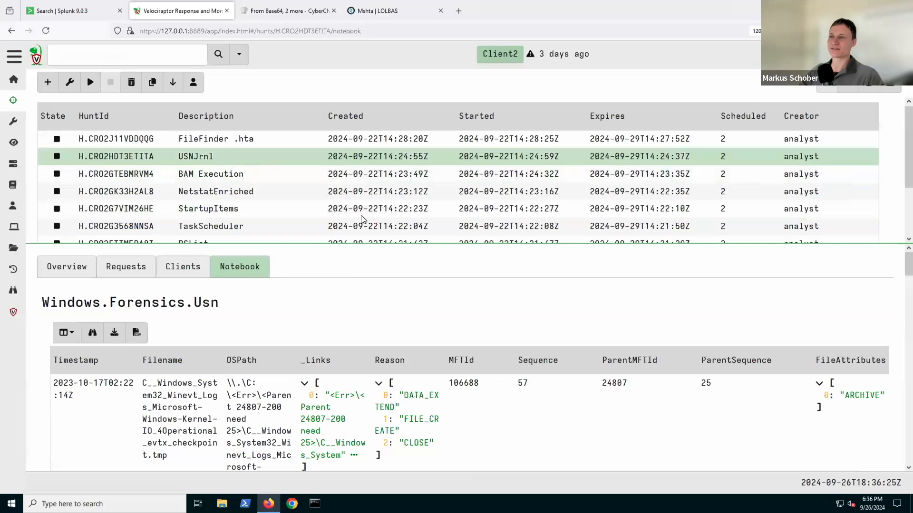
pyautogui.moveTo(360, 244); pyautogui.dragTo(360, 202)
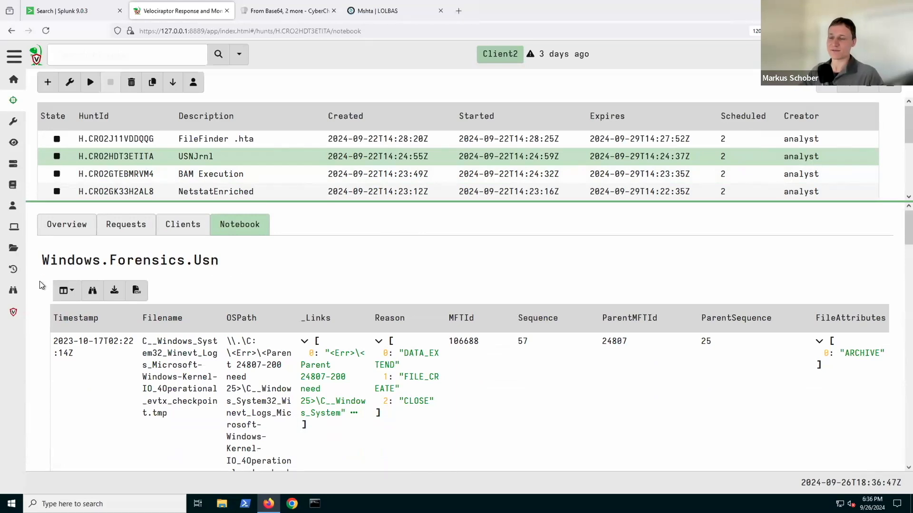
pyautogui.scroll(-5, 43, 288)
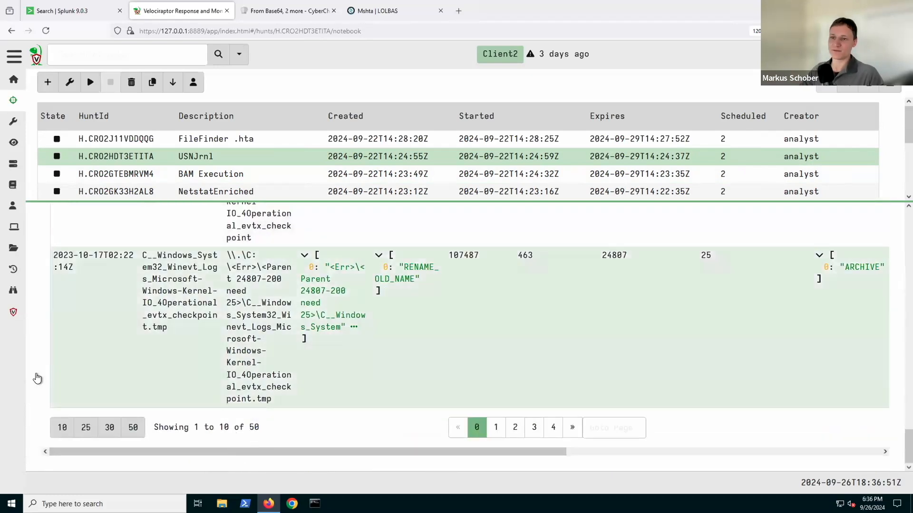
pyautogui.scroll(5, 34, 371)
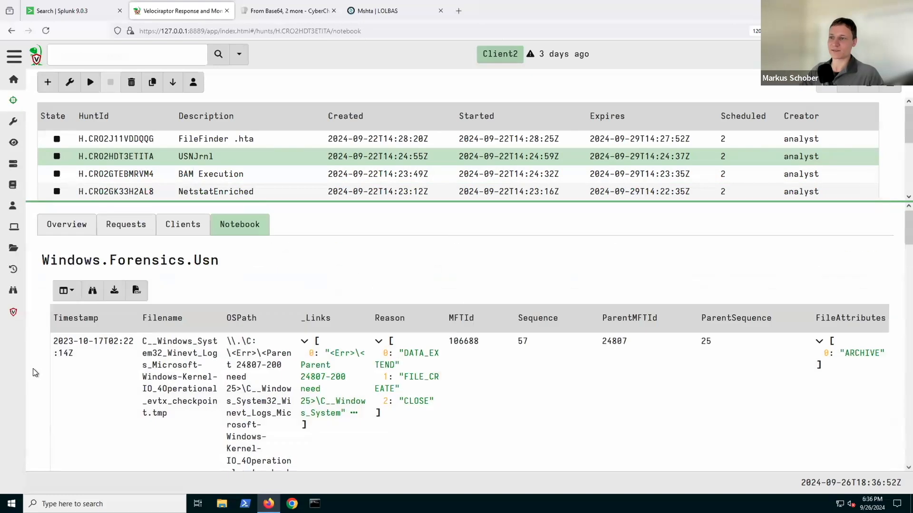
# - Edit the Windows.Forensics.Usn notebook cell and comment out the SELECT * query and its LIMIT 50 line with //
pyautogui.click(101, 266)
pyautogui.click(142, 257)
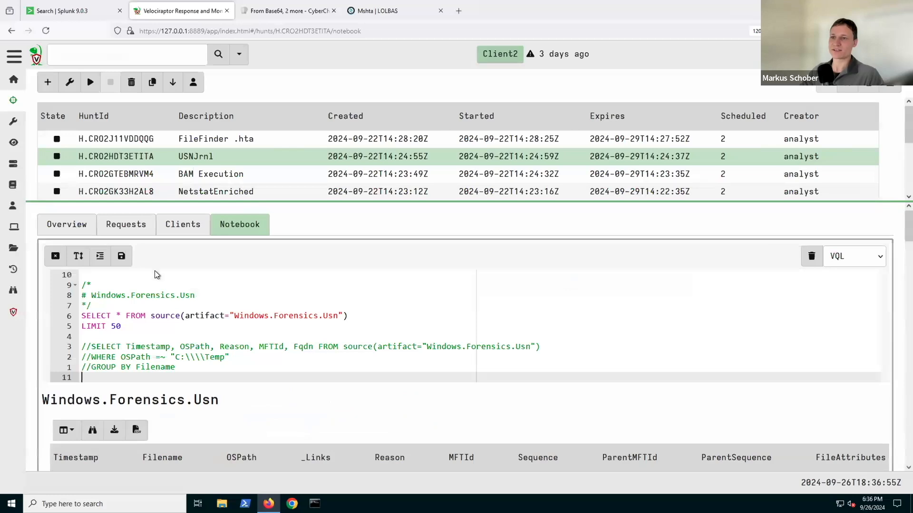
pyautogui.moveTo(121, 327); pyautogui.dragTo(82, 316)
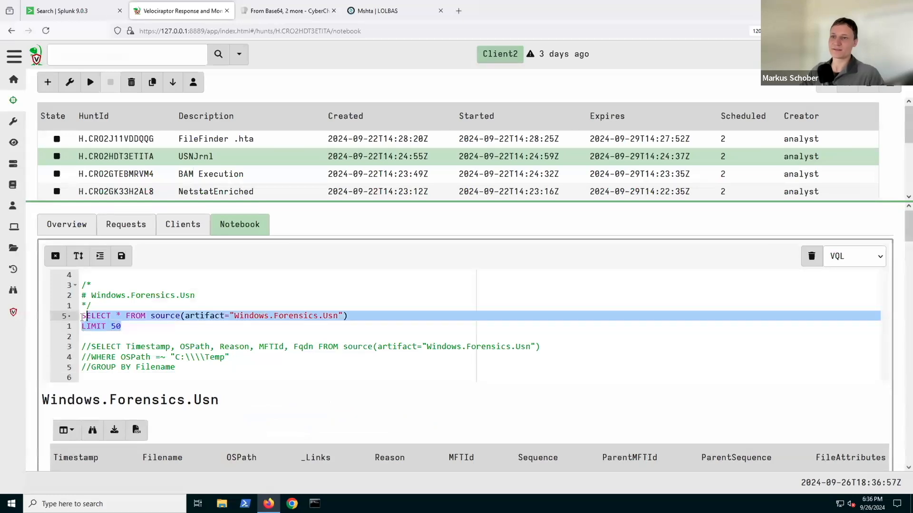
pyautogui.click(81, 320)
pyautogui.write('//')
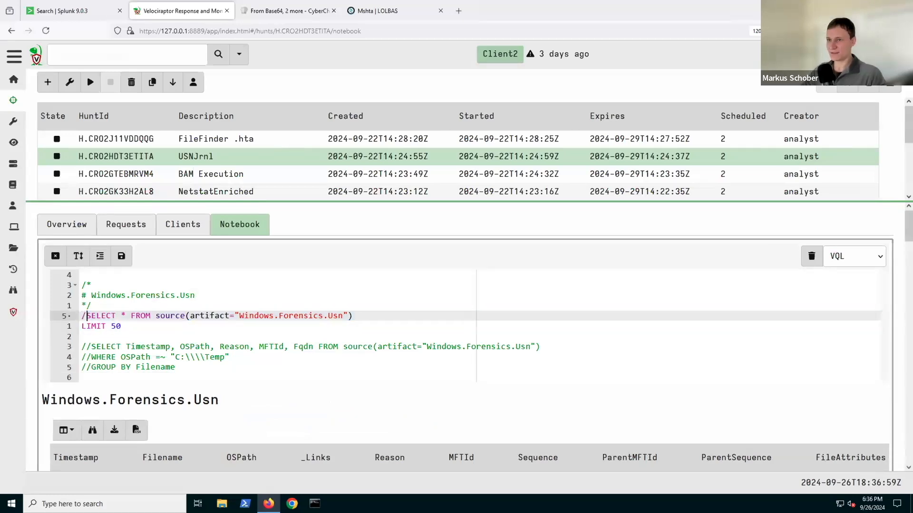
pyautogui.press('BackSpace')
pyautogui.write('/')
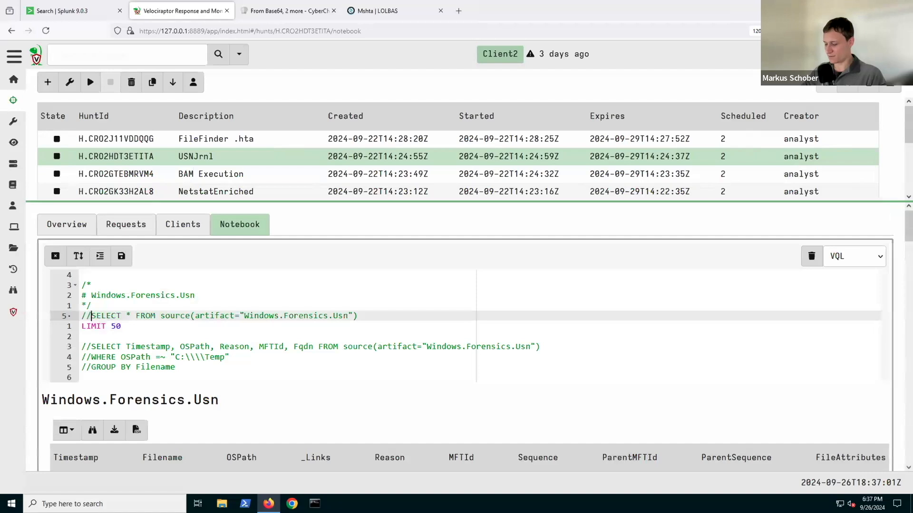
pyautogui.press('Down')
pyautogui.write('//')
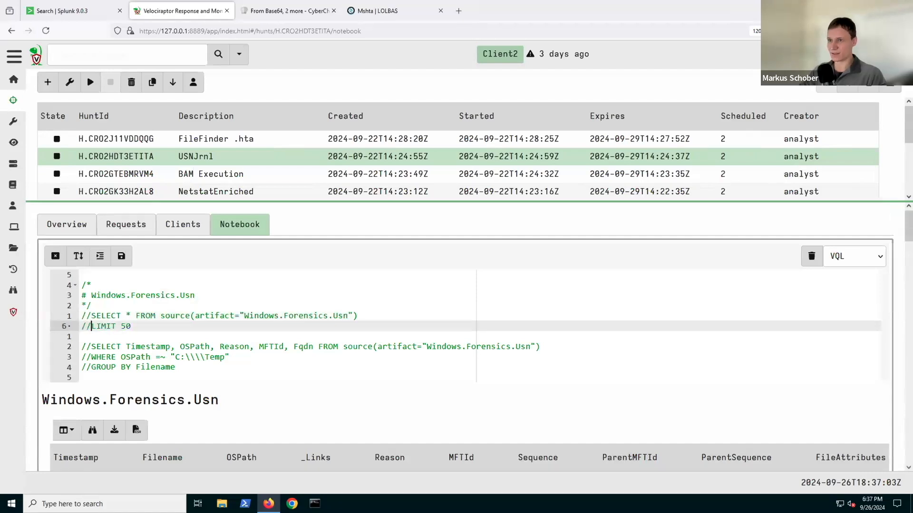
# - Uncomment the query selecting Timestamp, OSPath, Reason, MFTId and Fqdn with WHERE OSPath =~ "C:\\\\Temp" and GROUP BY Filename, and save the cell
pyautogui.click(91, 346)
pyautogui.press('BackSpace')
pyautogui.press('BackSpace')
pyautogui.press('BackSpace')
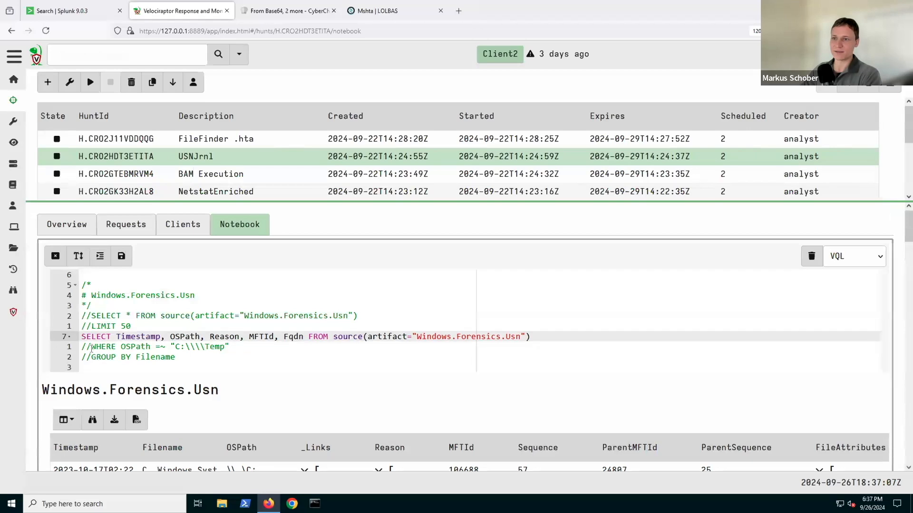
pyautogui.press('Down')
pyautogui.press('Delete')
pyautogui.press('Delete')
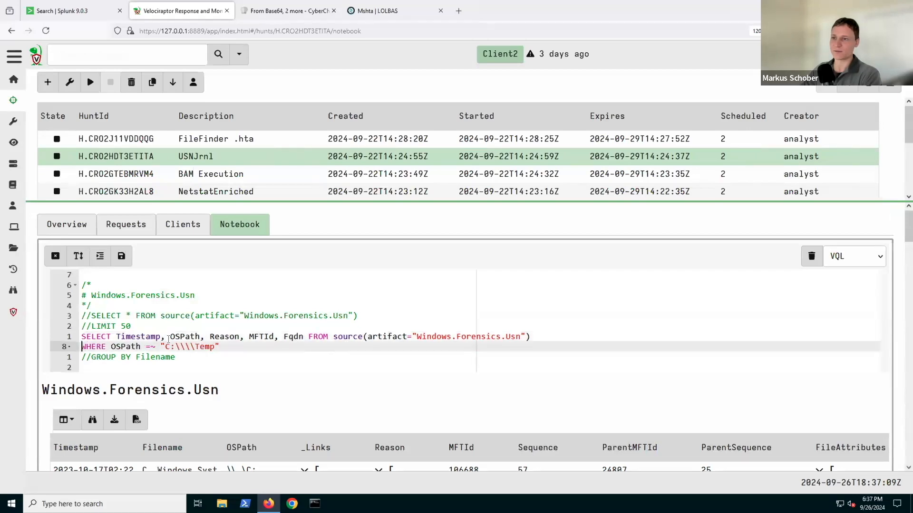
pyautogui.press('Down')
pyautogui.press('Delete')
pyautogui.press('Delete')
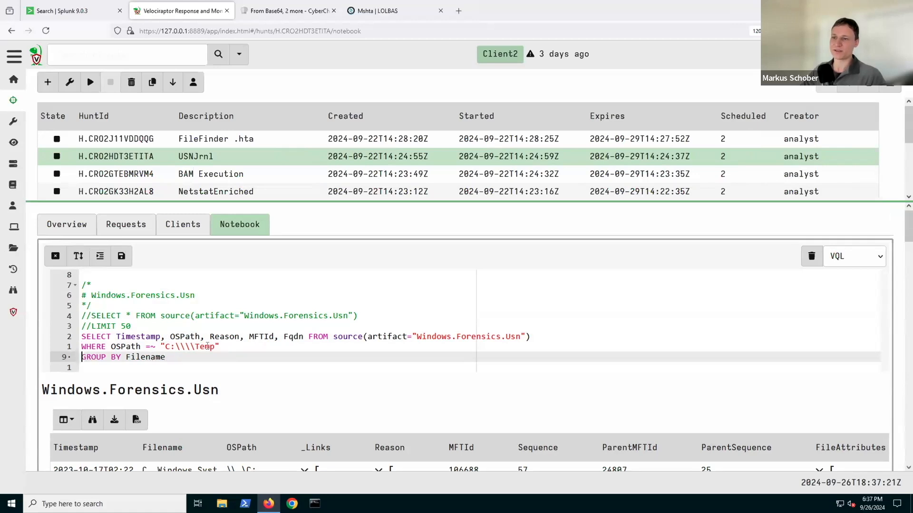
pyautogui.click(121, 256)
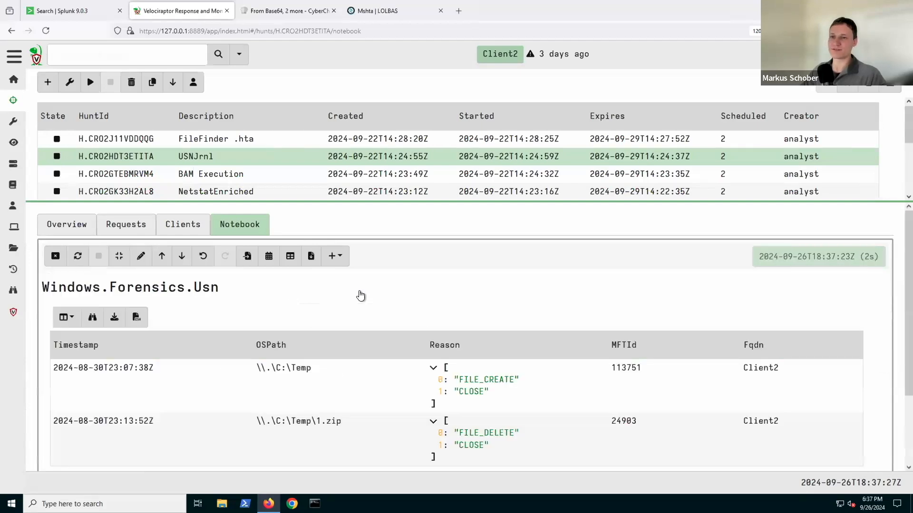
# - Examine the filtered USN journal entries for C:\Temp, comparing their timestamps, paths, change reasons and host
pyautogui.scroll(-2, 330, 300)
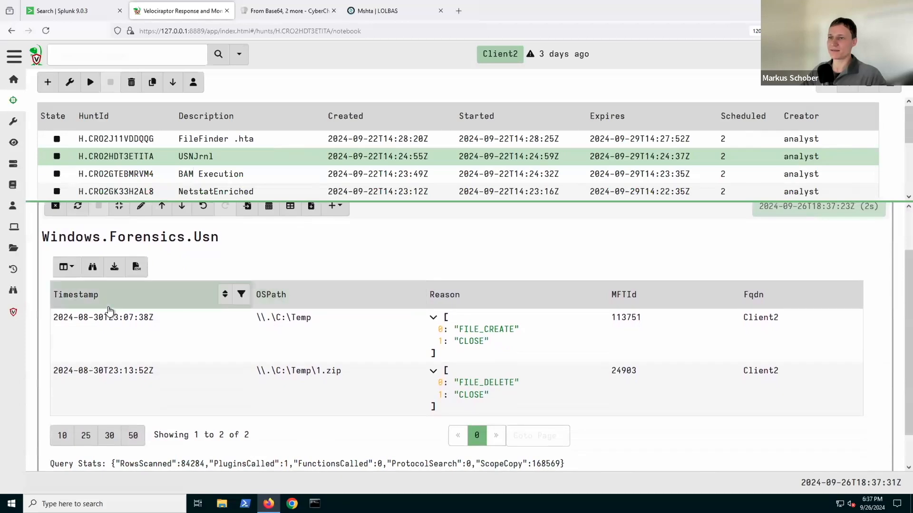
pyautogui.moveTo(81, 327)
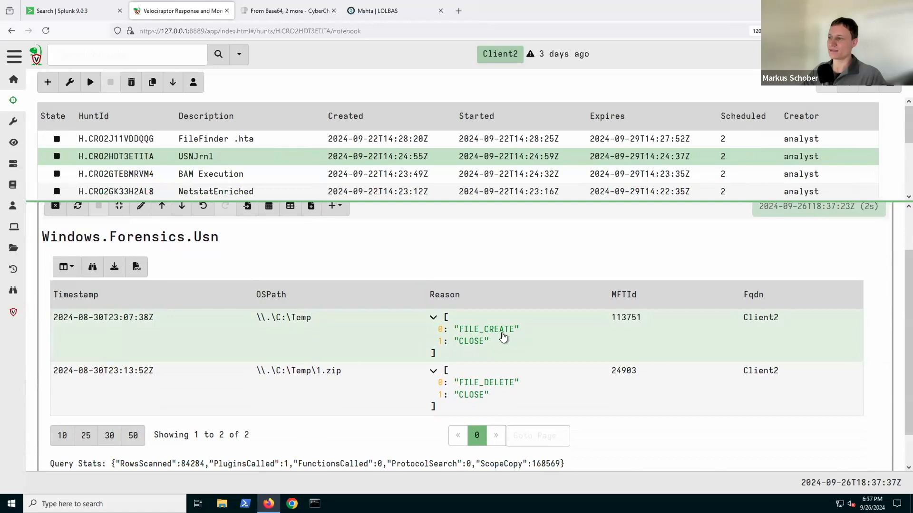
pyautogui.scroll(-1, 333, 350)
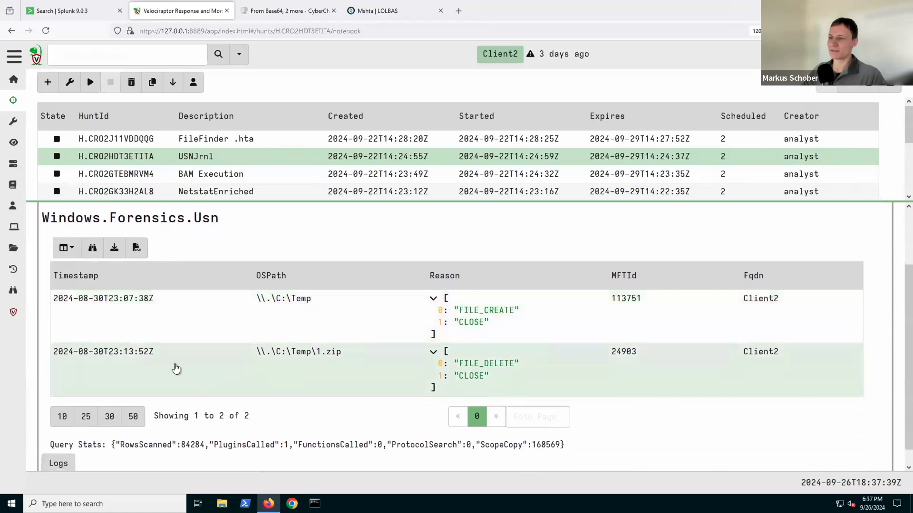
pyautogui.moveTo(86, 359)
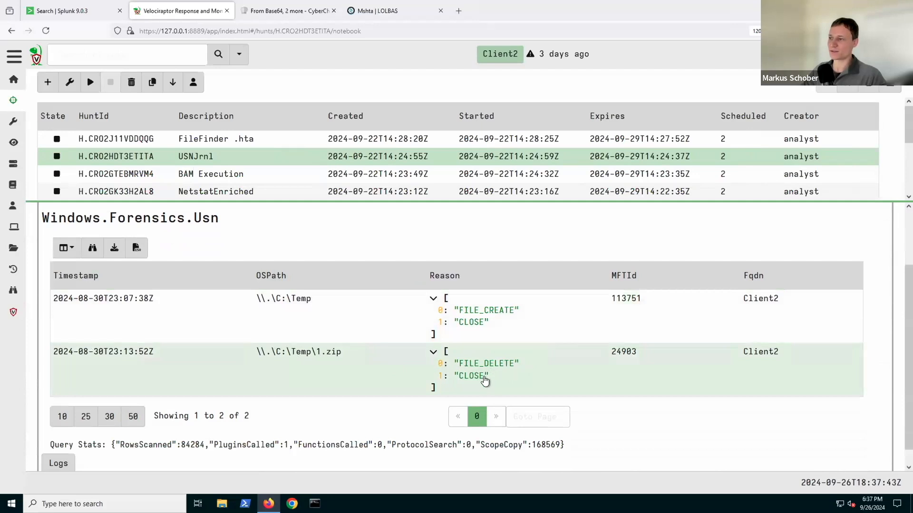
pyautogui.scroll(-1, 544, 382)
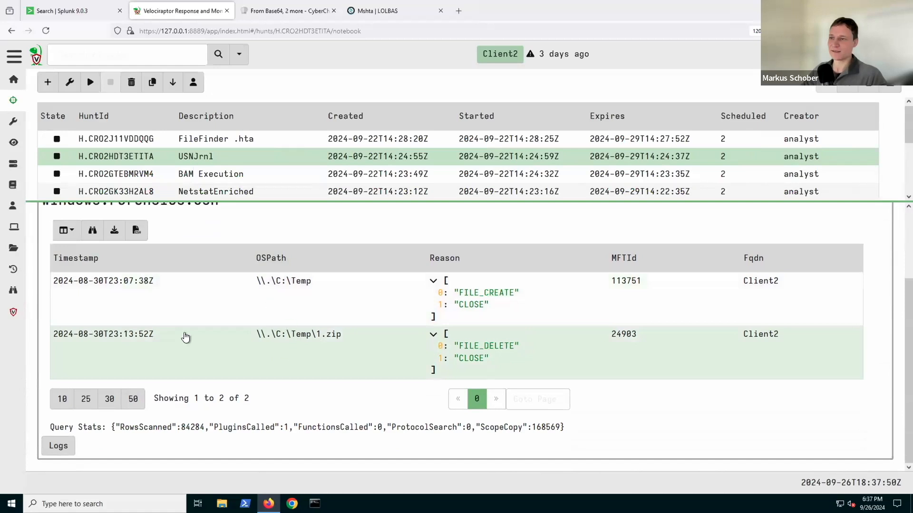
pyautogui.scroll(1, 310, 376)
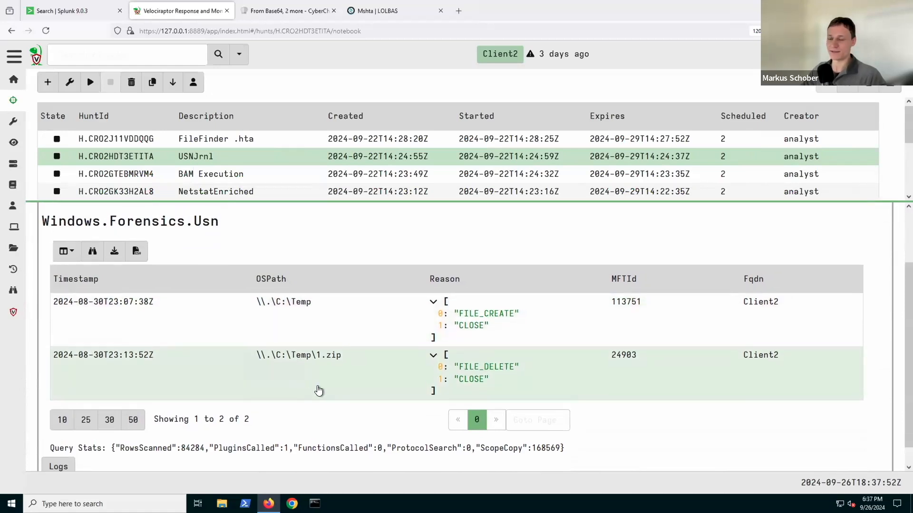
pyautogui.scroll(1, 300, 354)
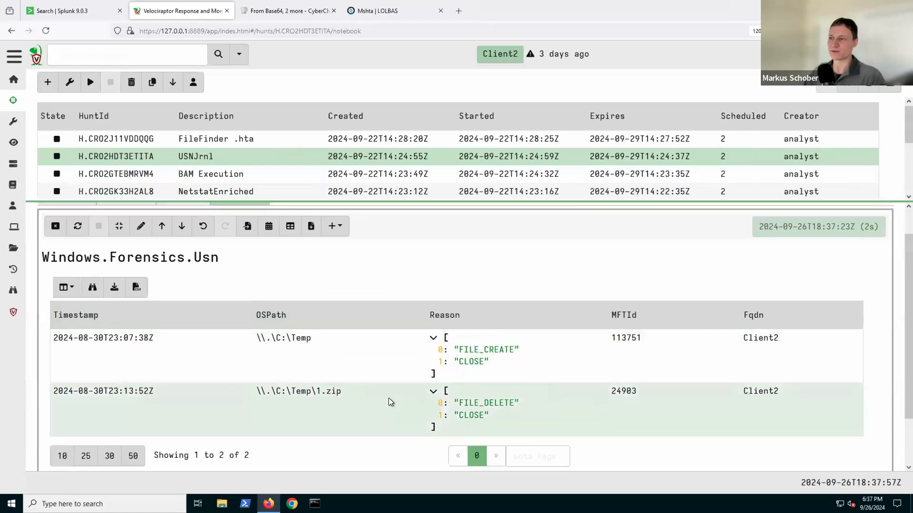
pyautogui.scroll(1, 389, 401)
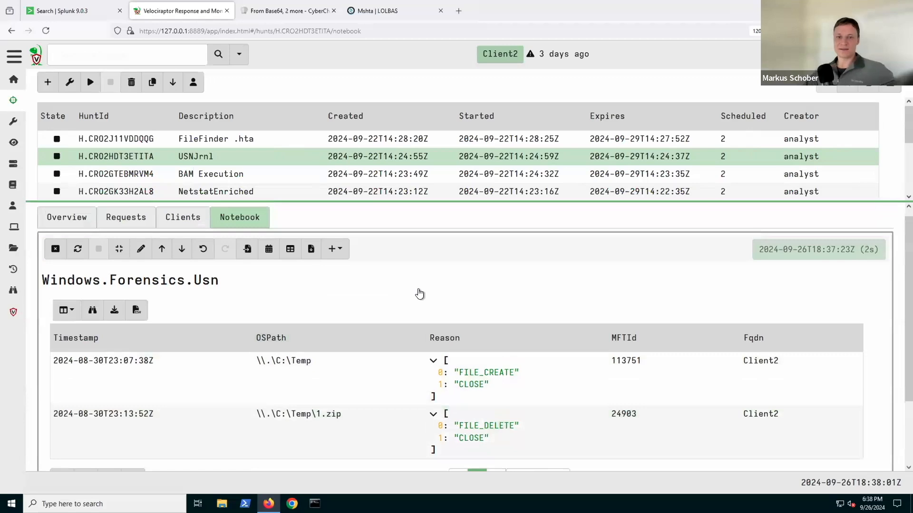
pyautogui.scroll(1, 423, 295)
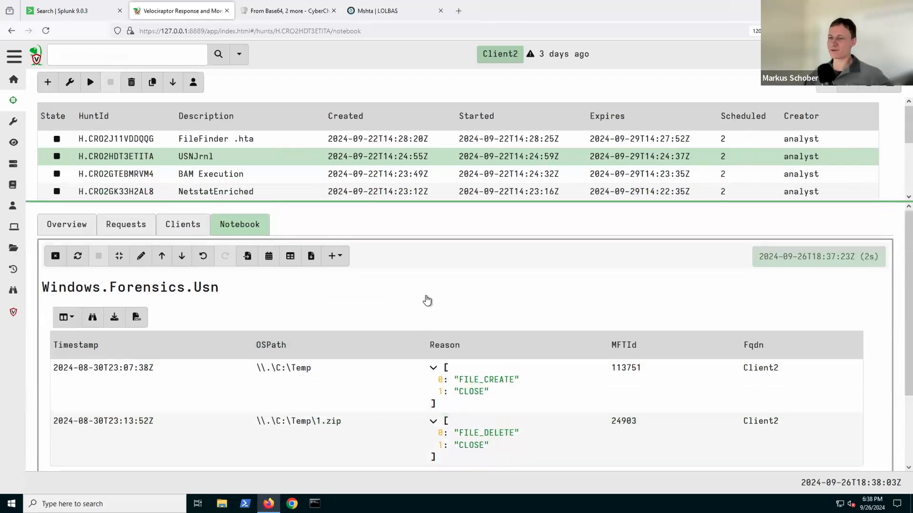